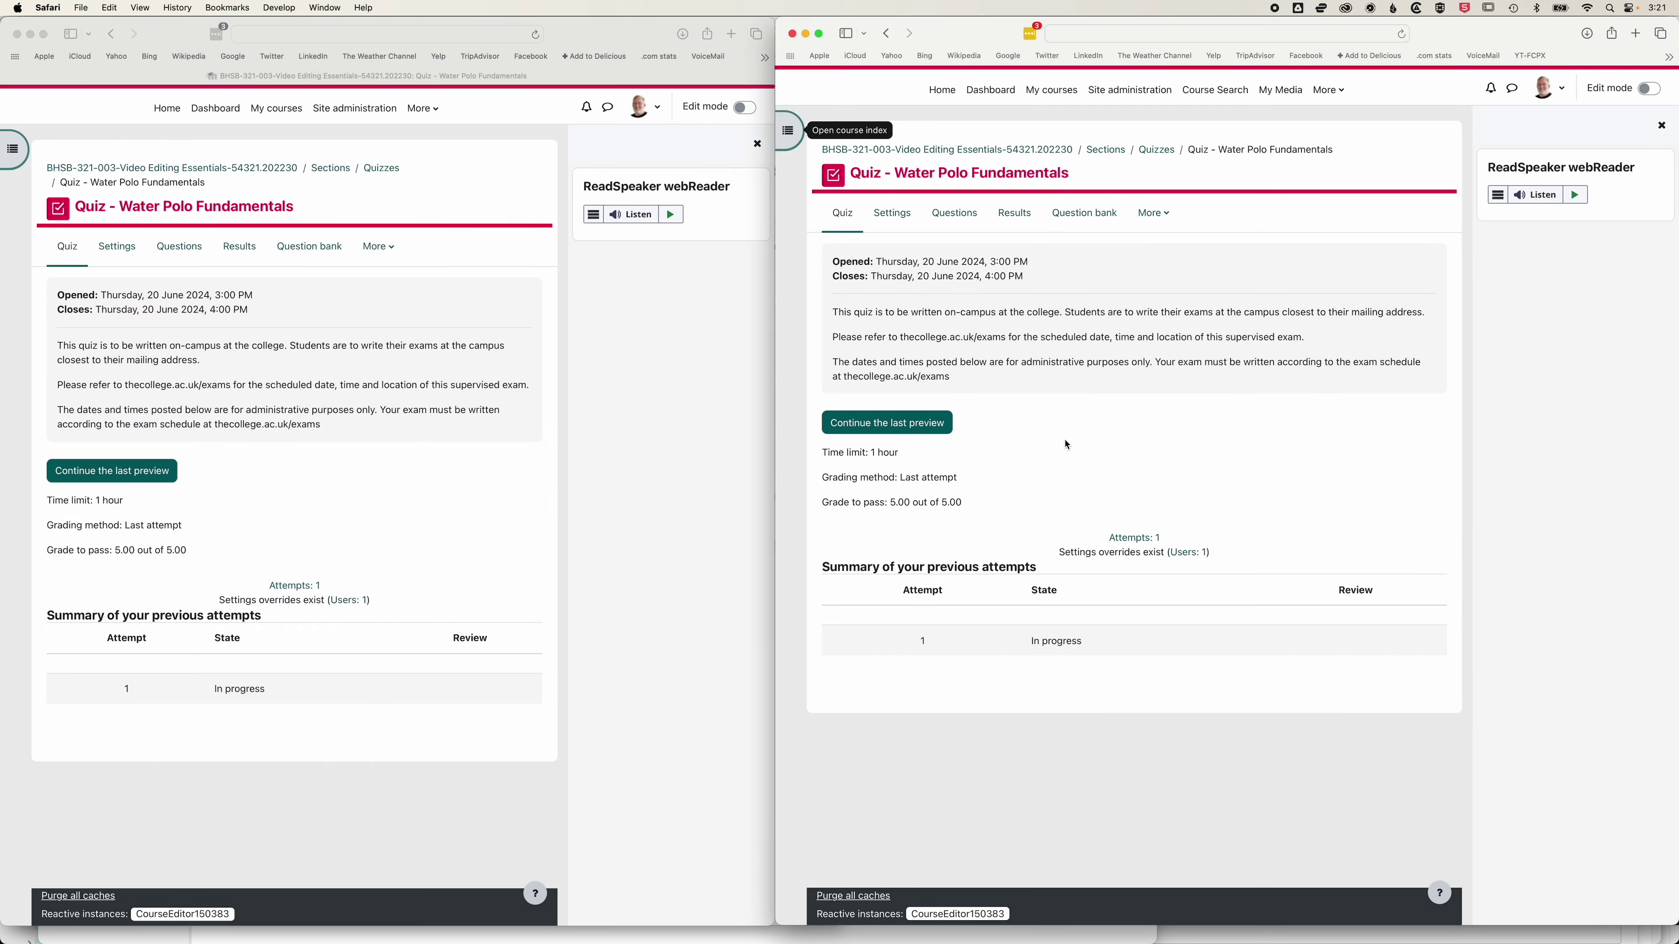
Review the Water Polo Fundamentals quiz's Timing settings, then go back to its overview page.
click(893, 218)
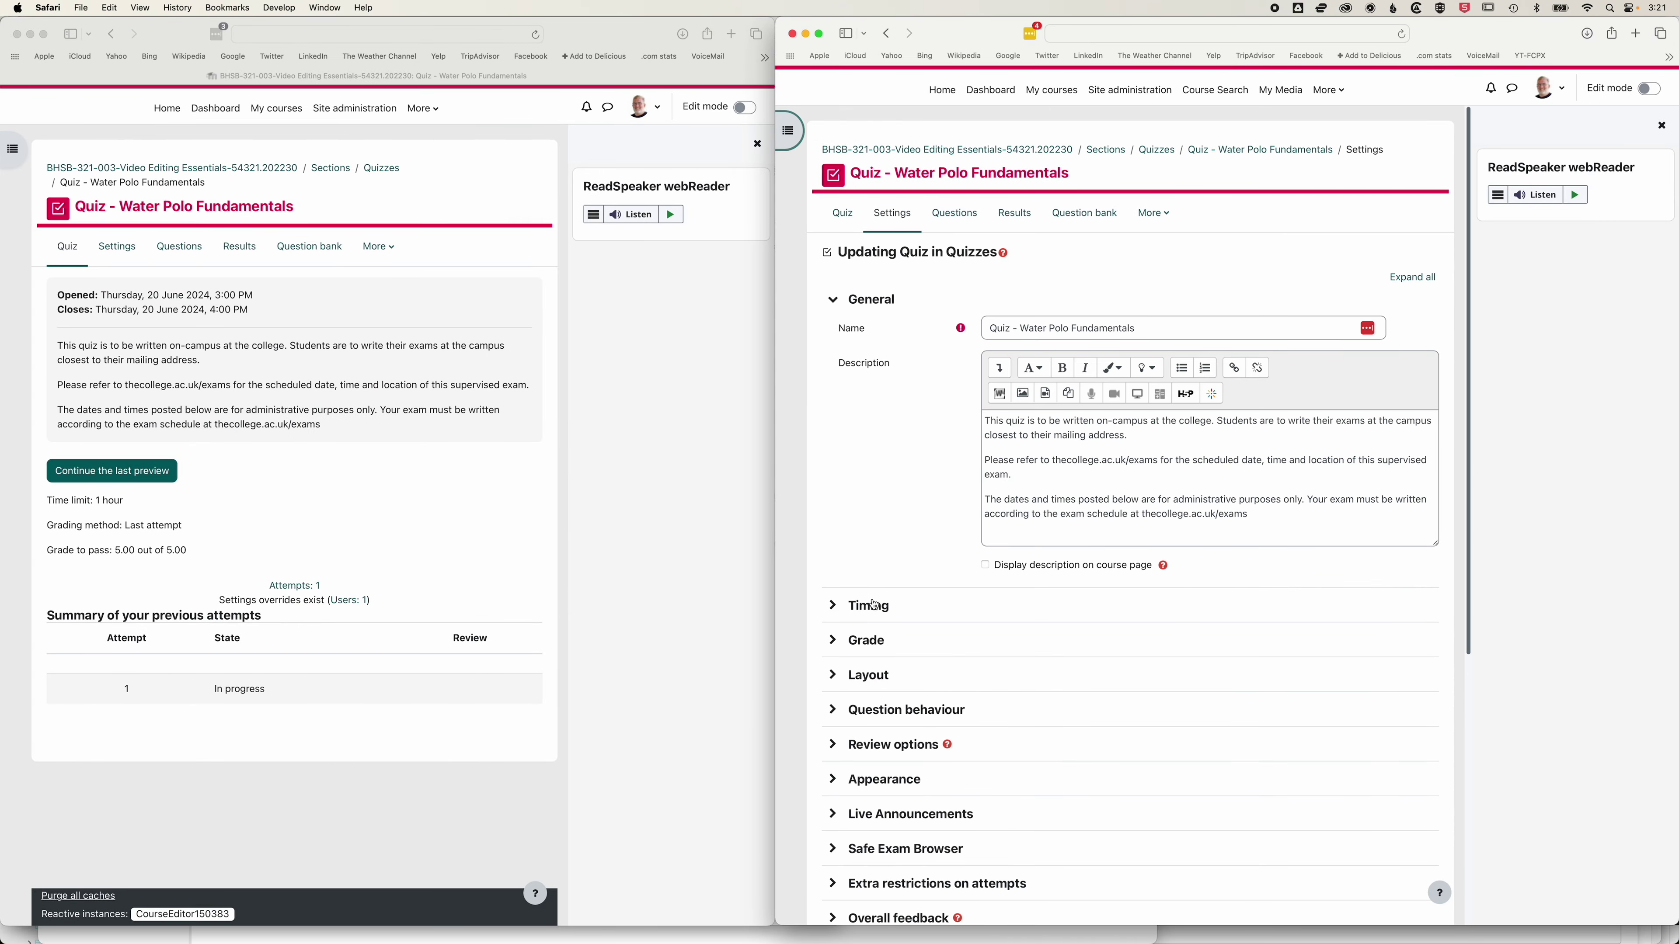
click(871, 614)
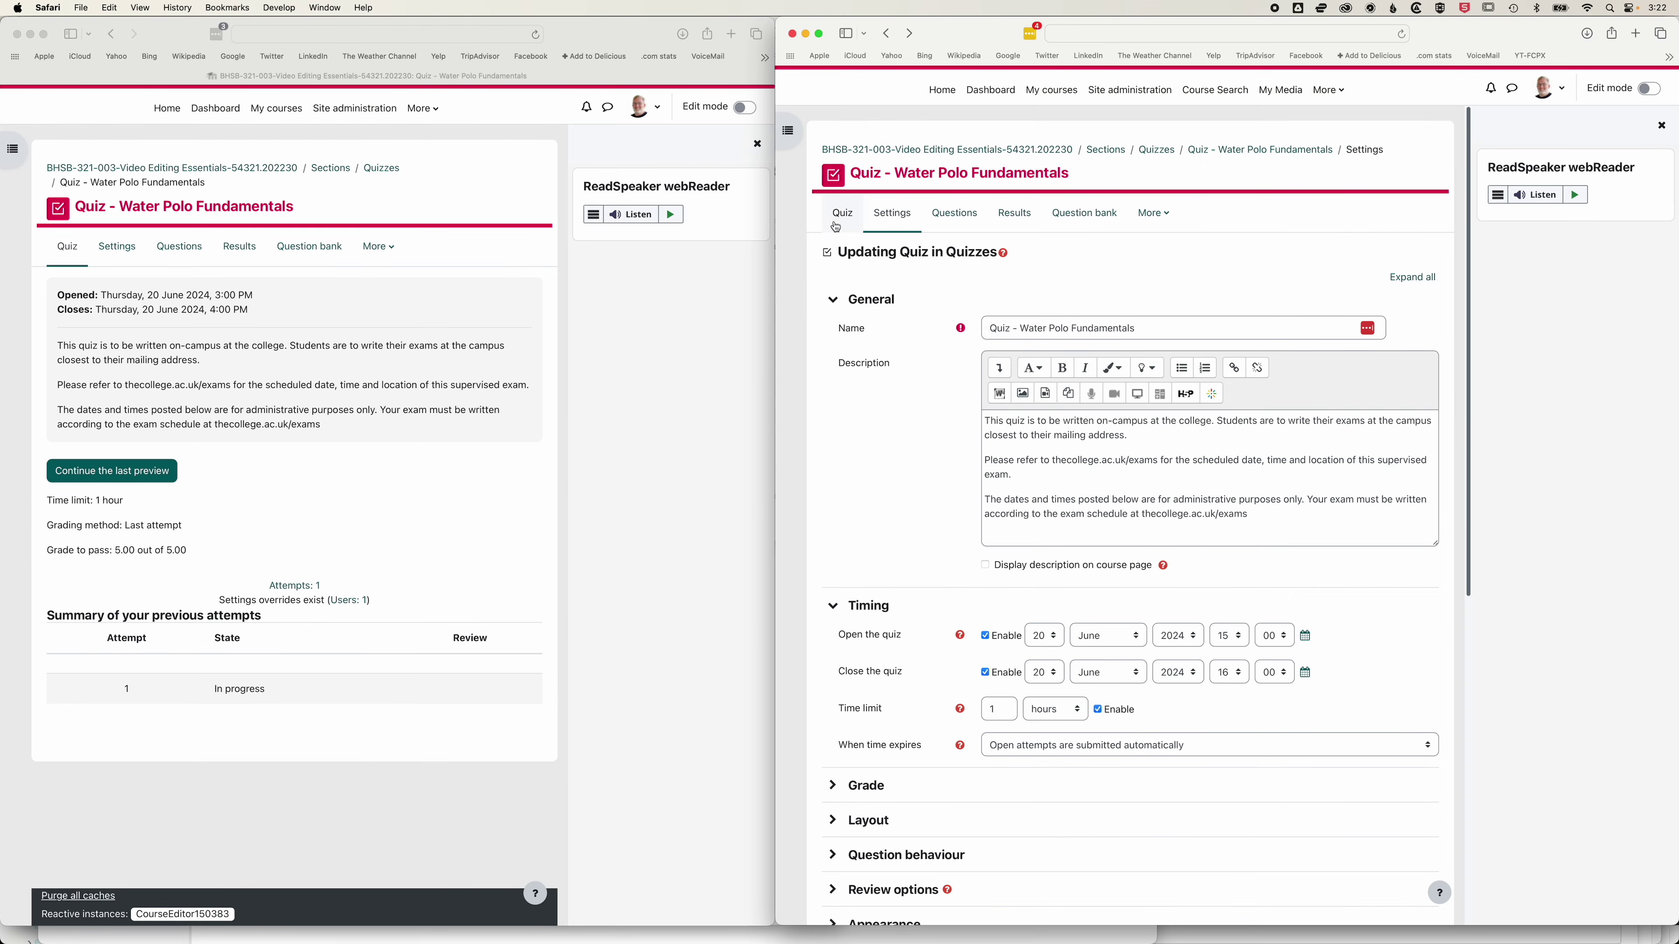
click(843, 213)
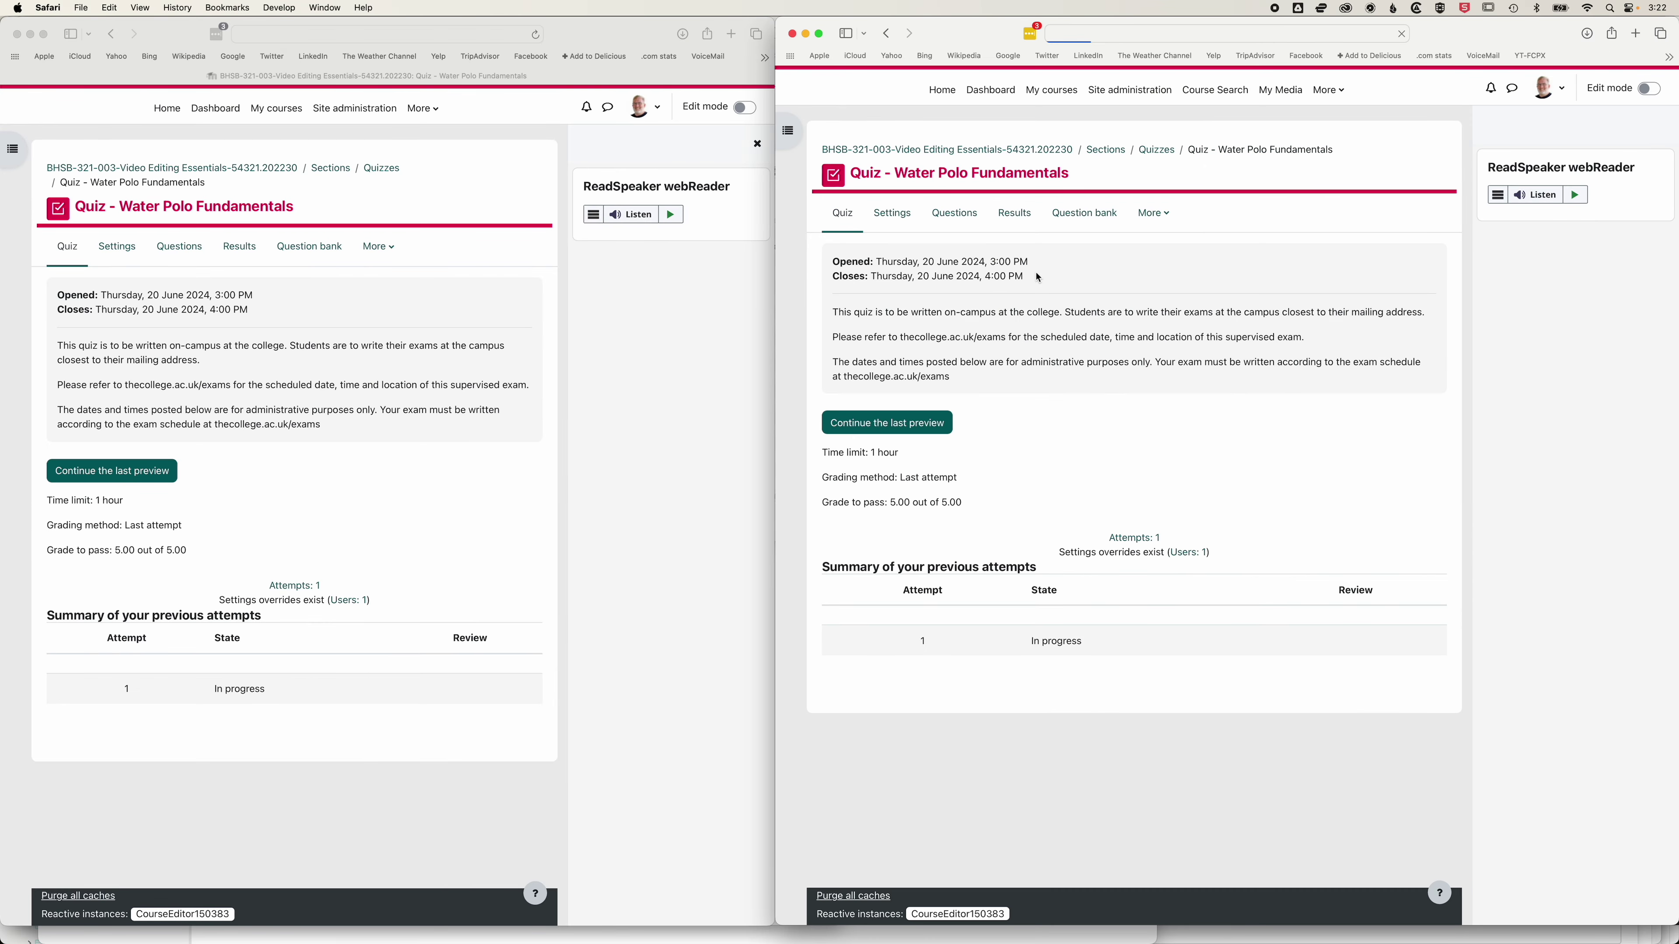
Switch to the Student role, reload the left window's quiz page, and choose Attempt quiz.
click(1555, 90)
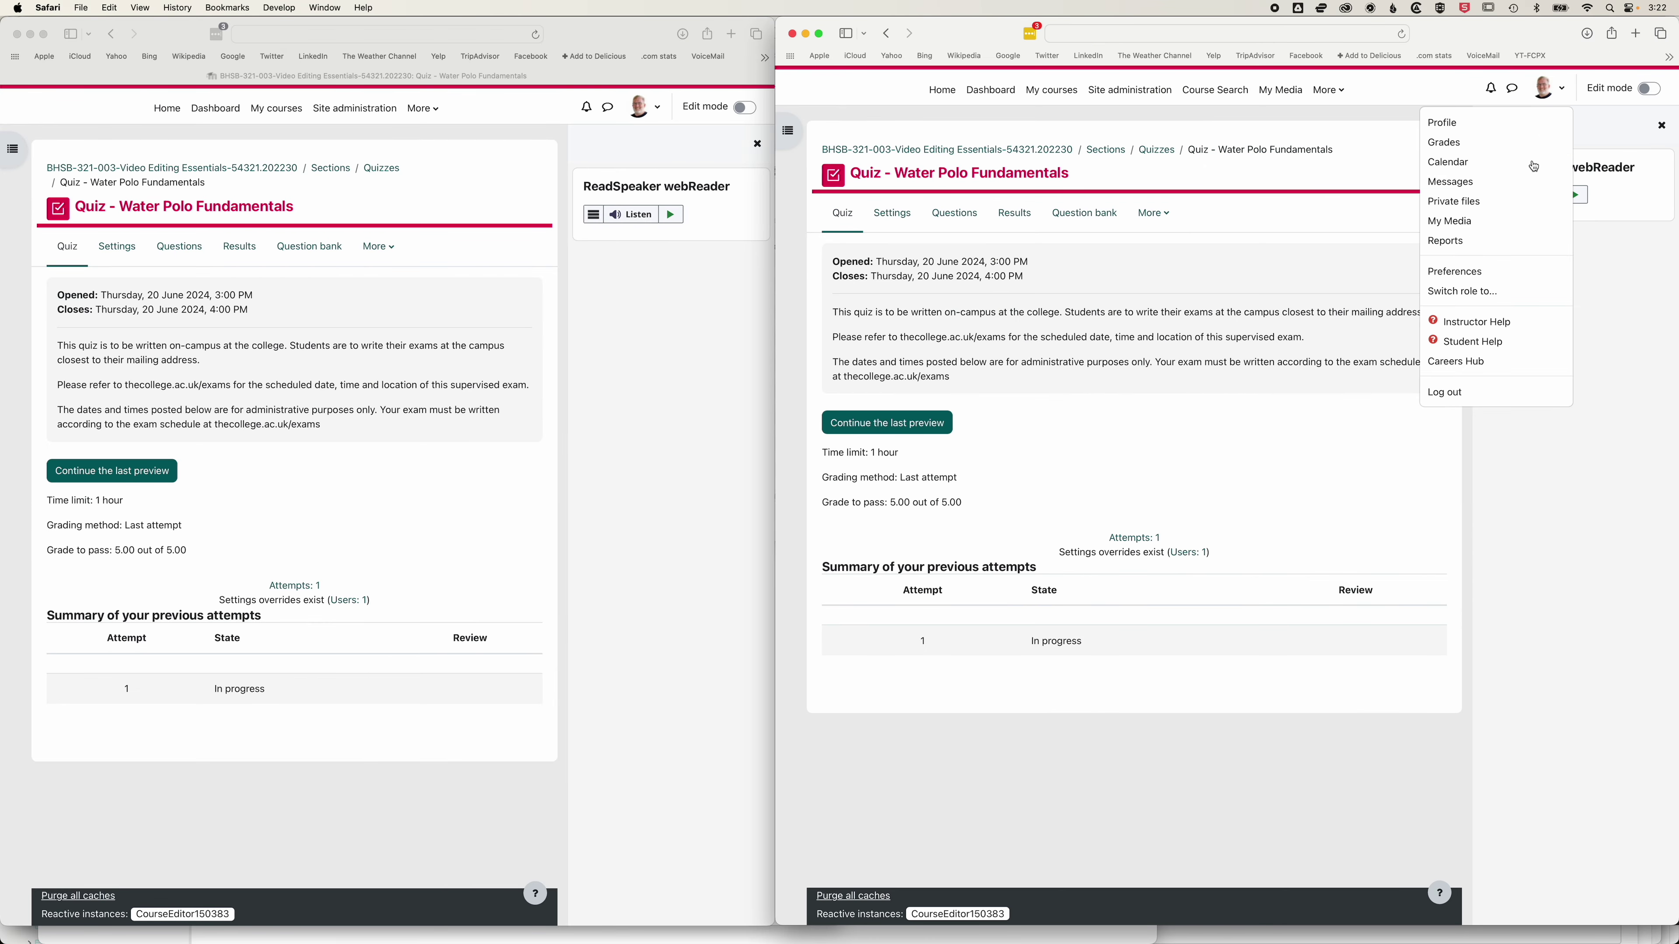
click(1493, 295)
click(871, 435)
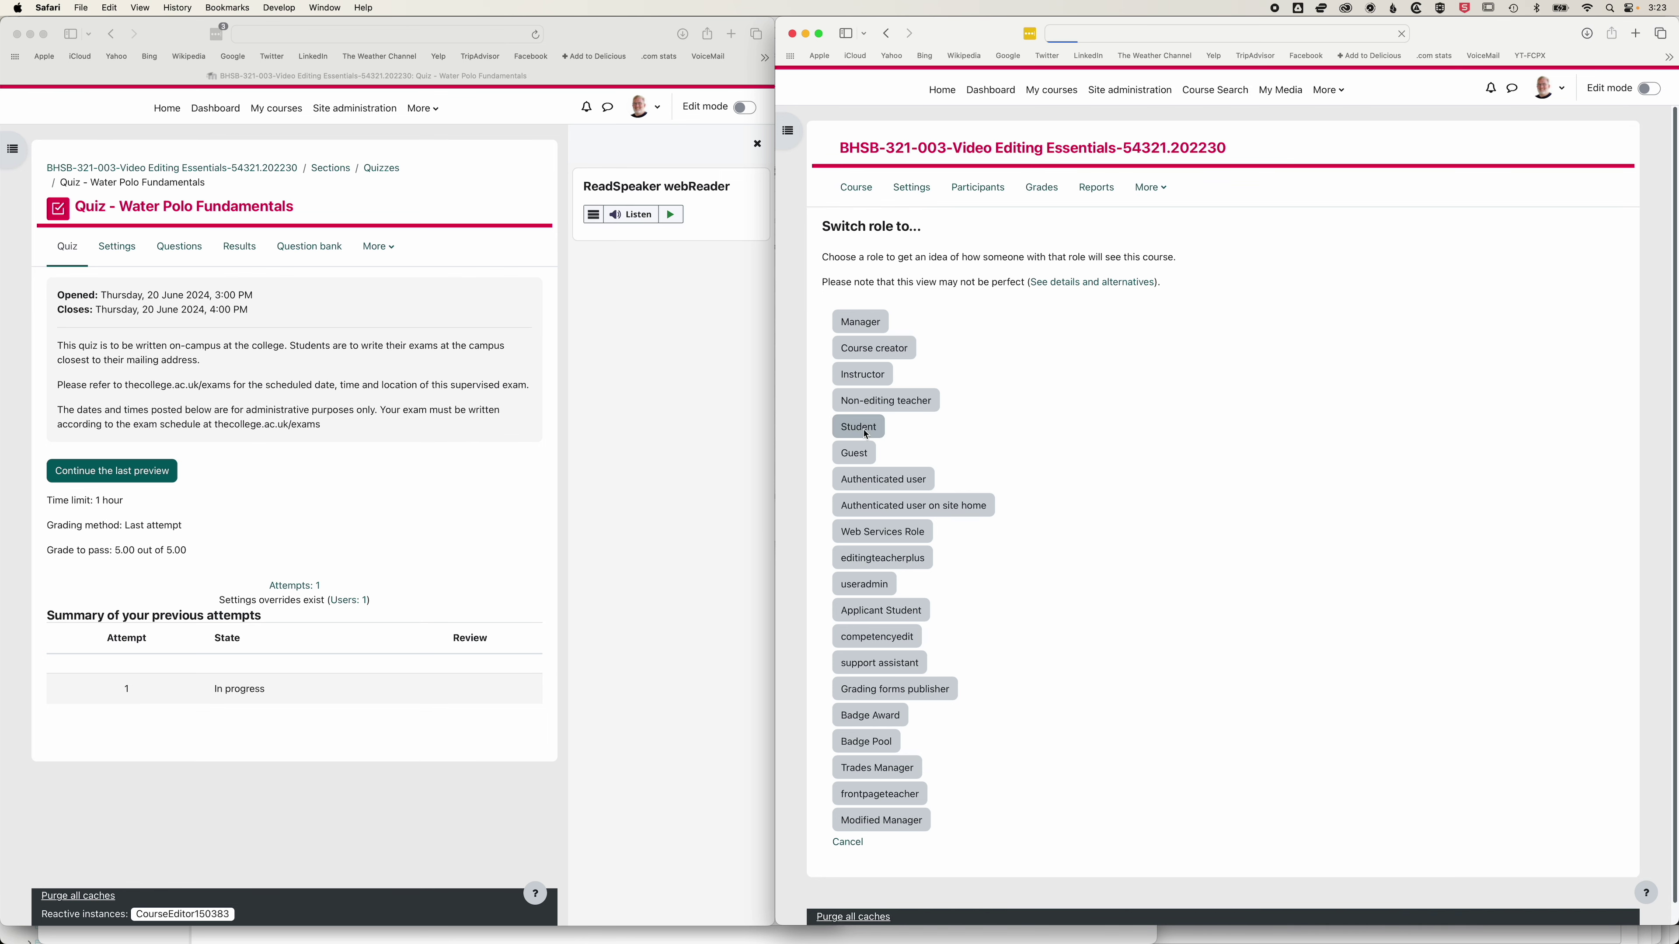
click(106, 190)
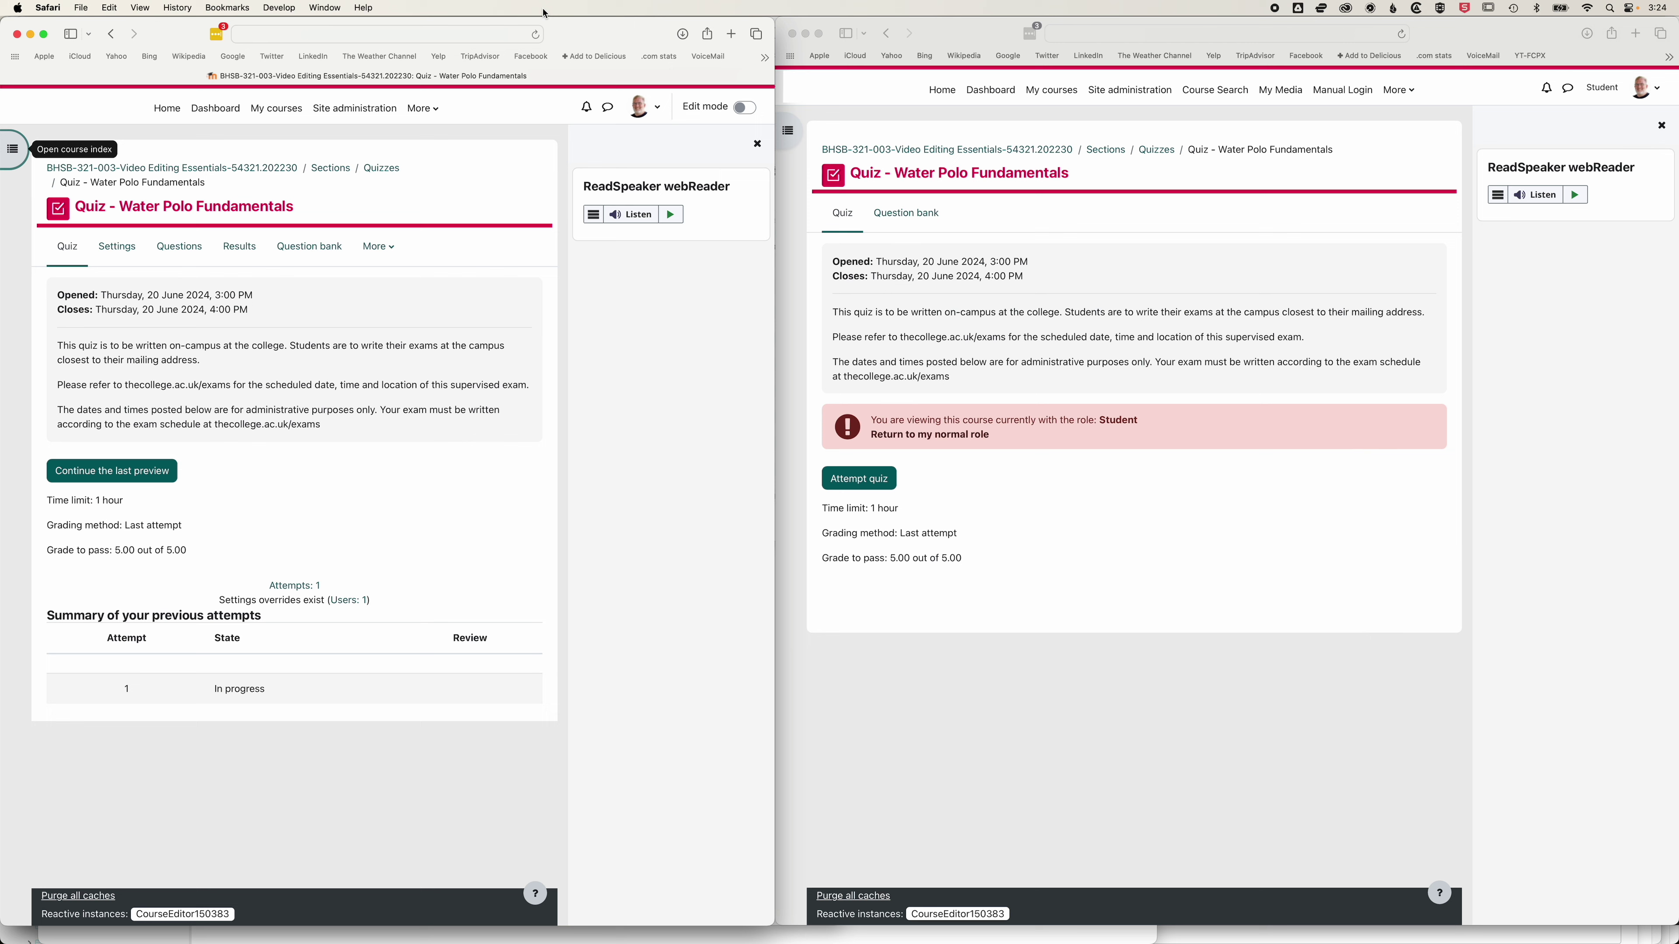
click(535, 34)
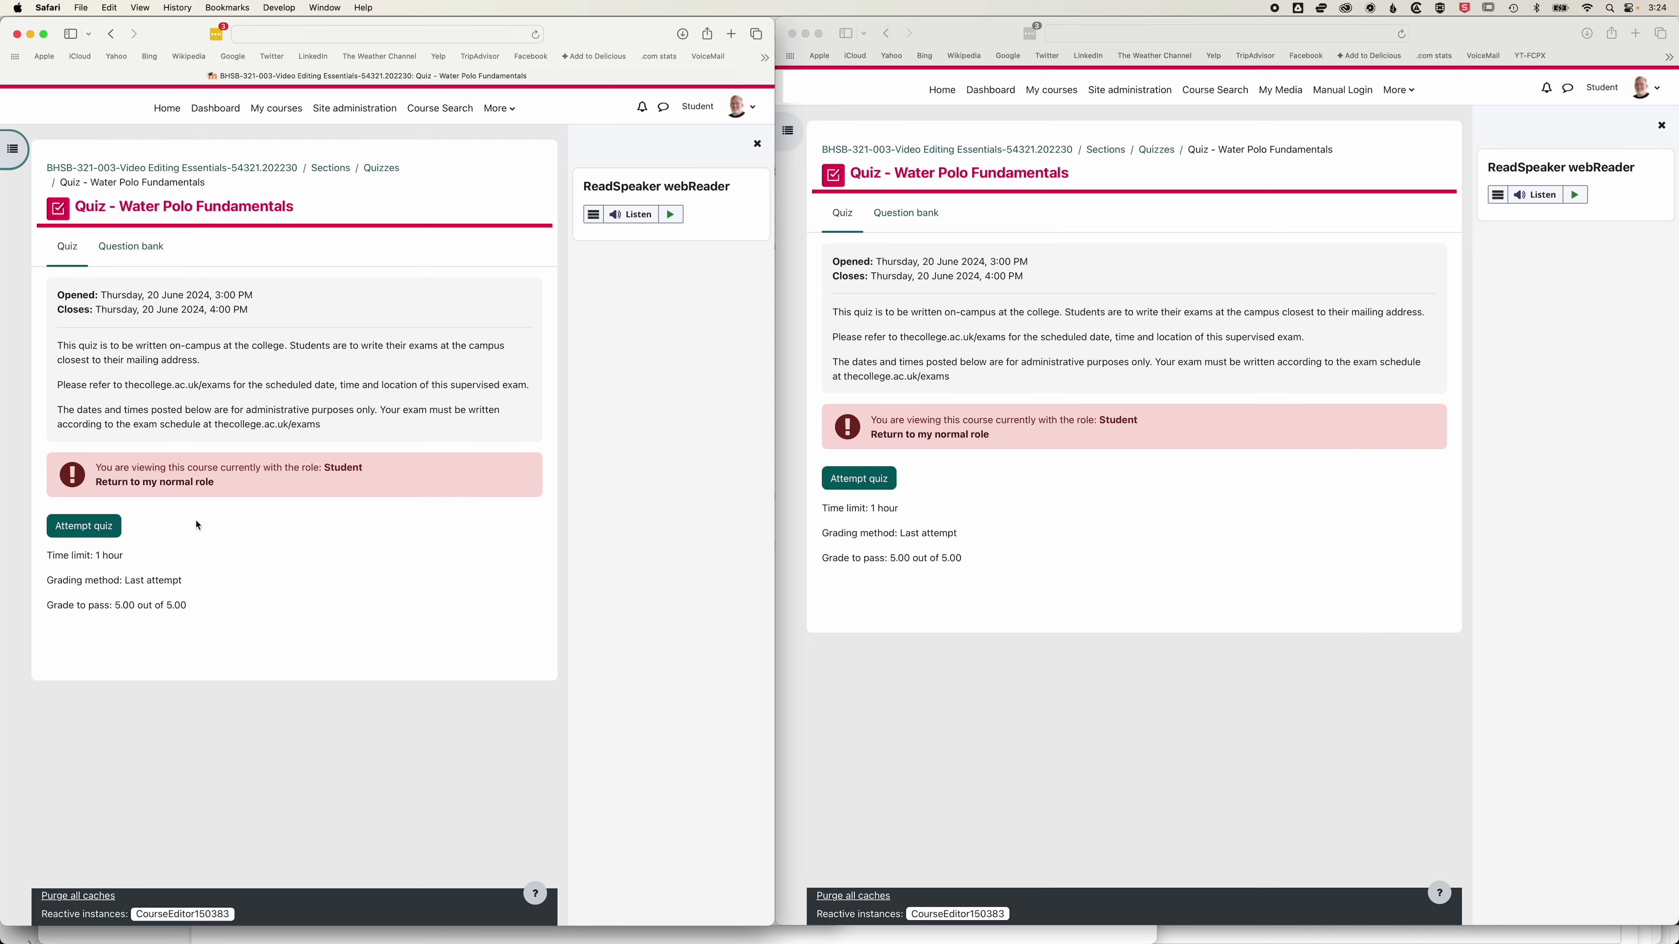
click(114, 532)
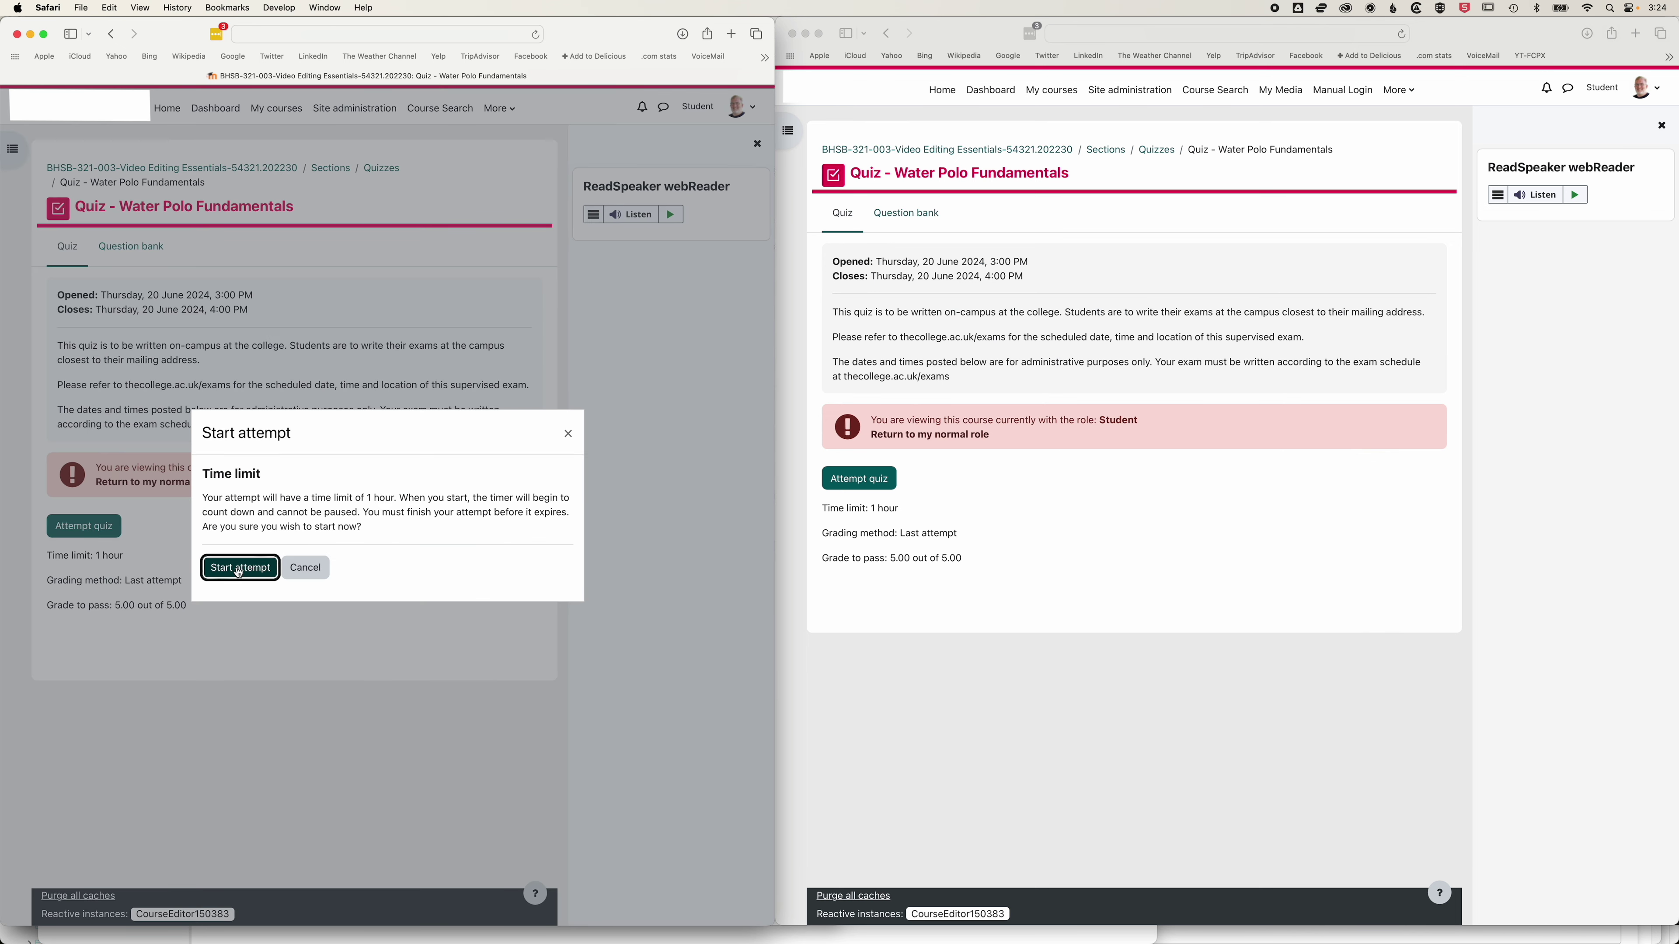
Start the timed attempt on the left, then open the user menu in the right window.
click(239, 569)
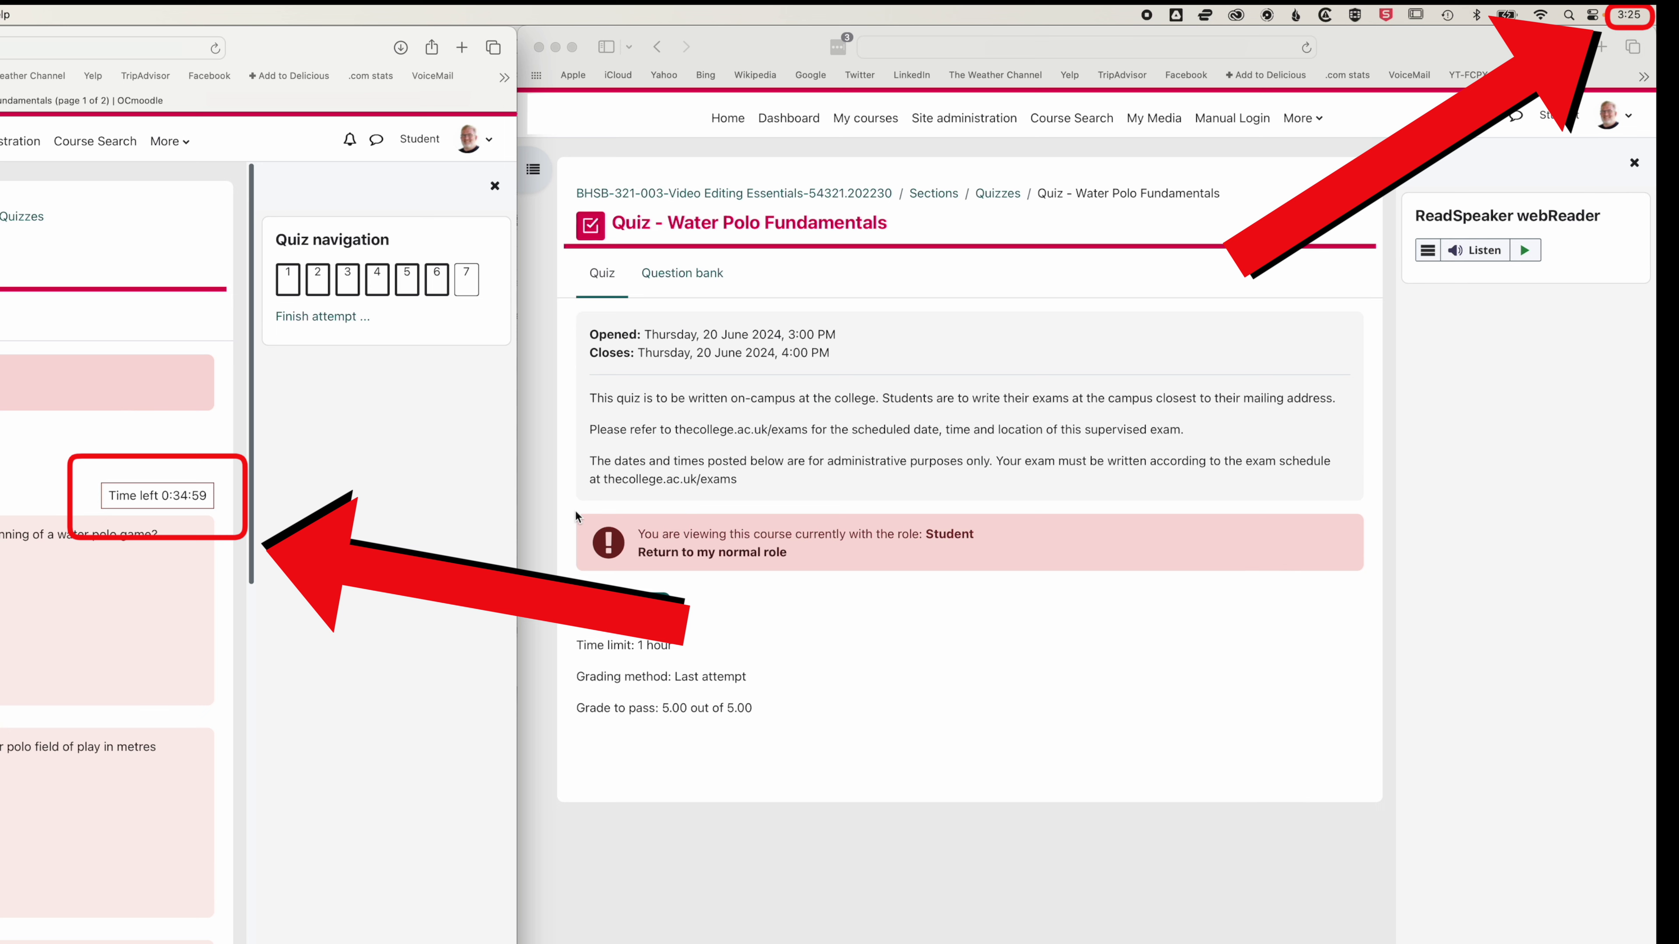
click(701, 476)
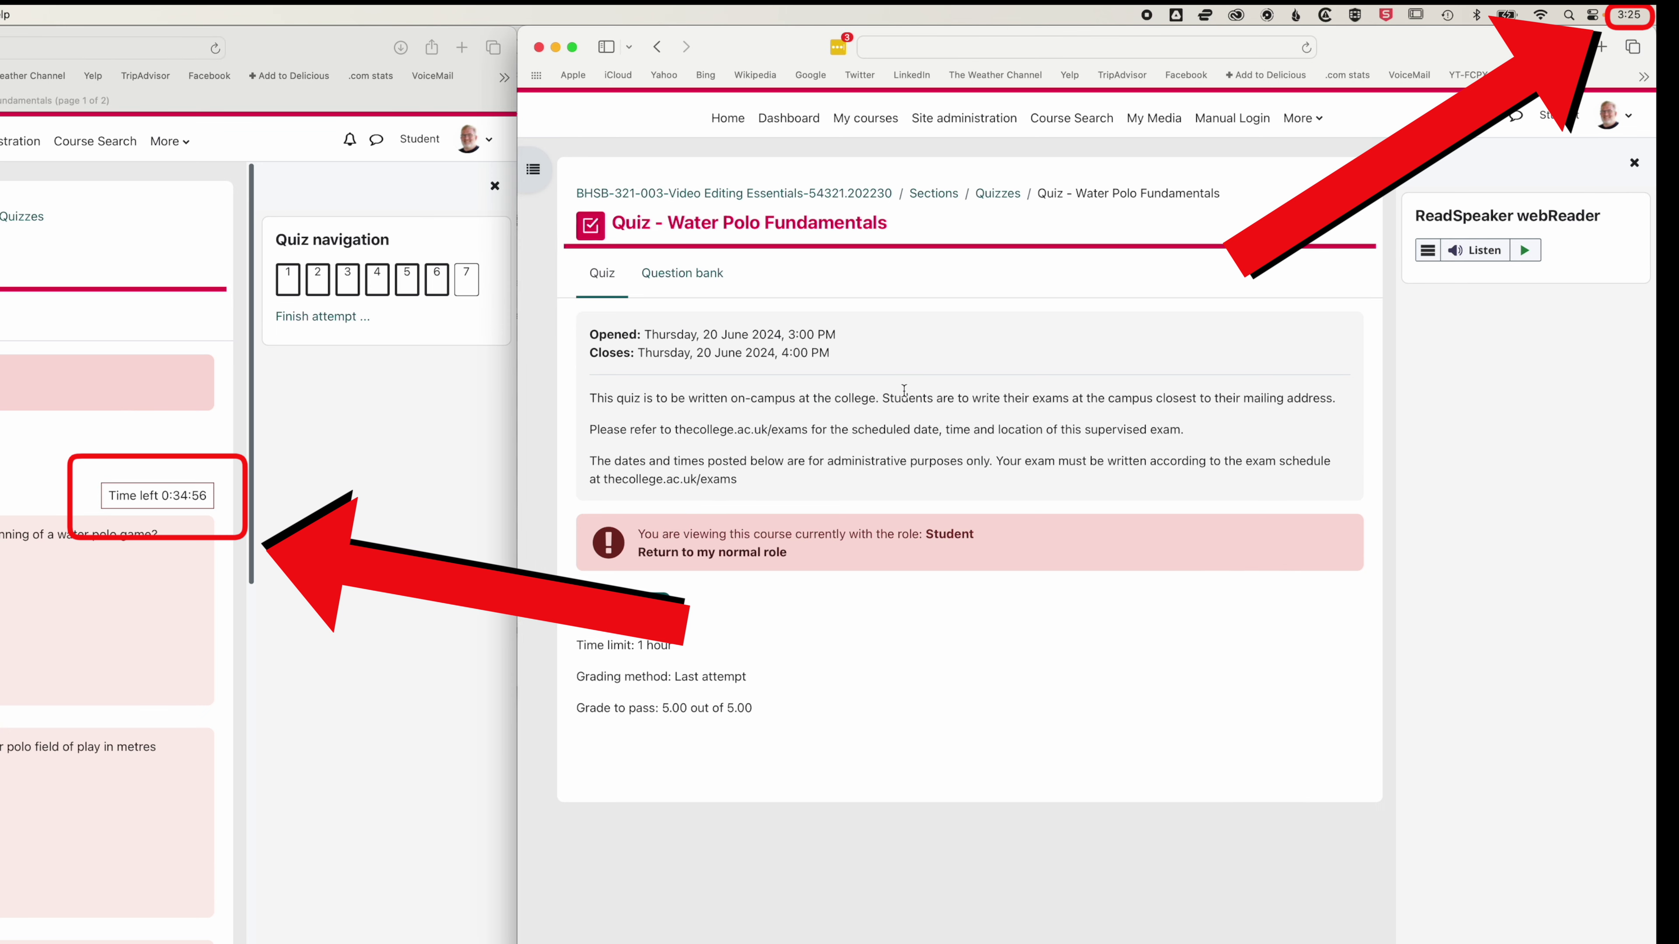
click(1563, 118)
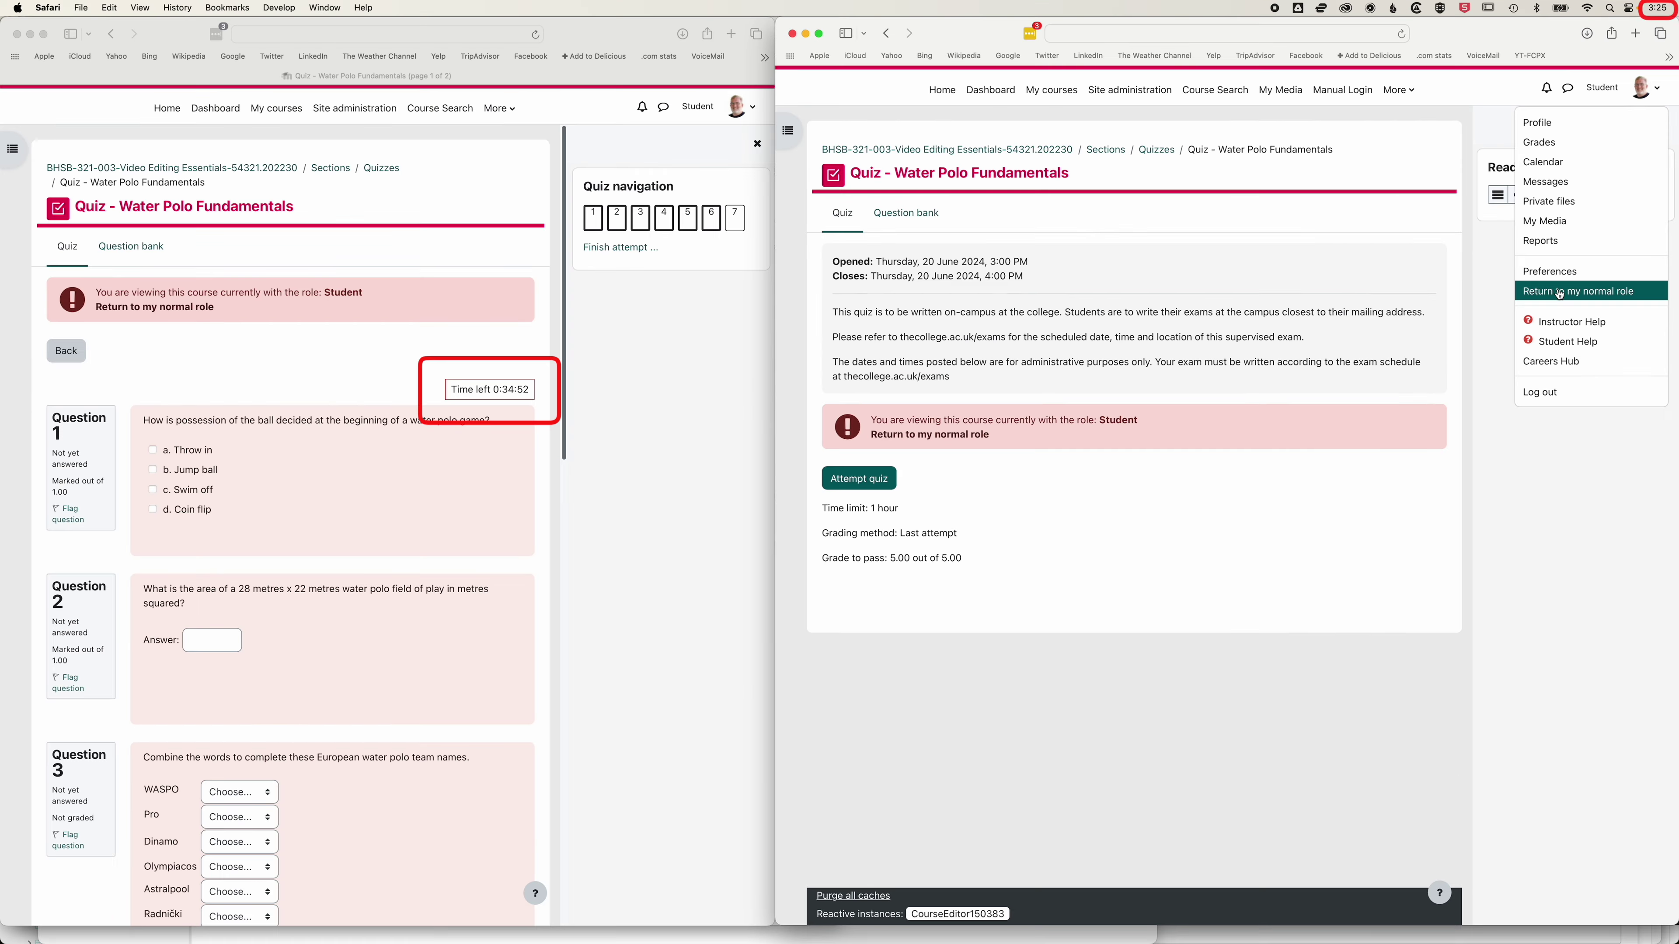
Return to the teacher role, untick Enable for Close the quiz, and Save and display.
click(1528, 371)
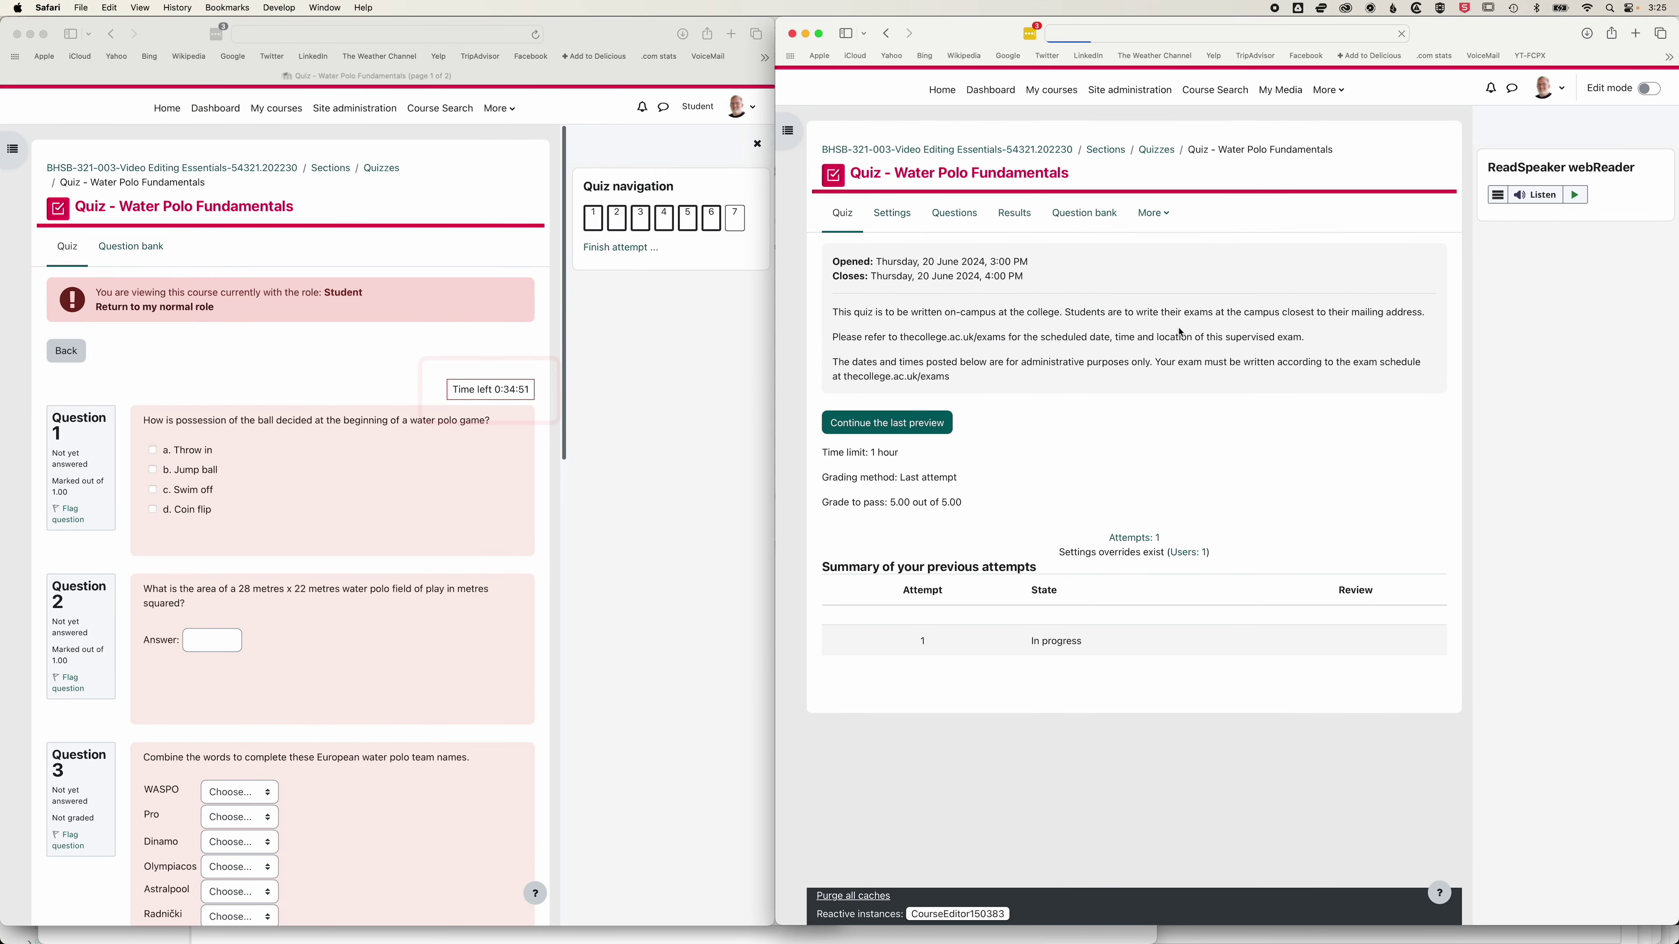
click(893, 215)
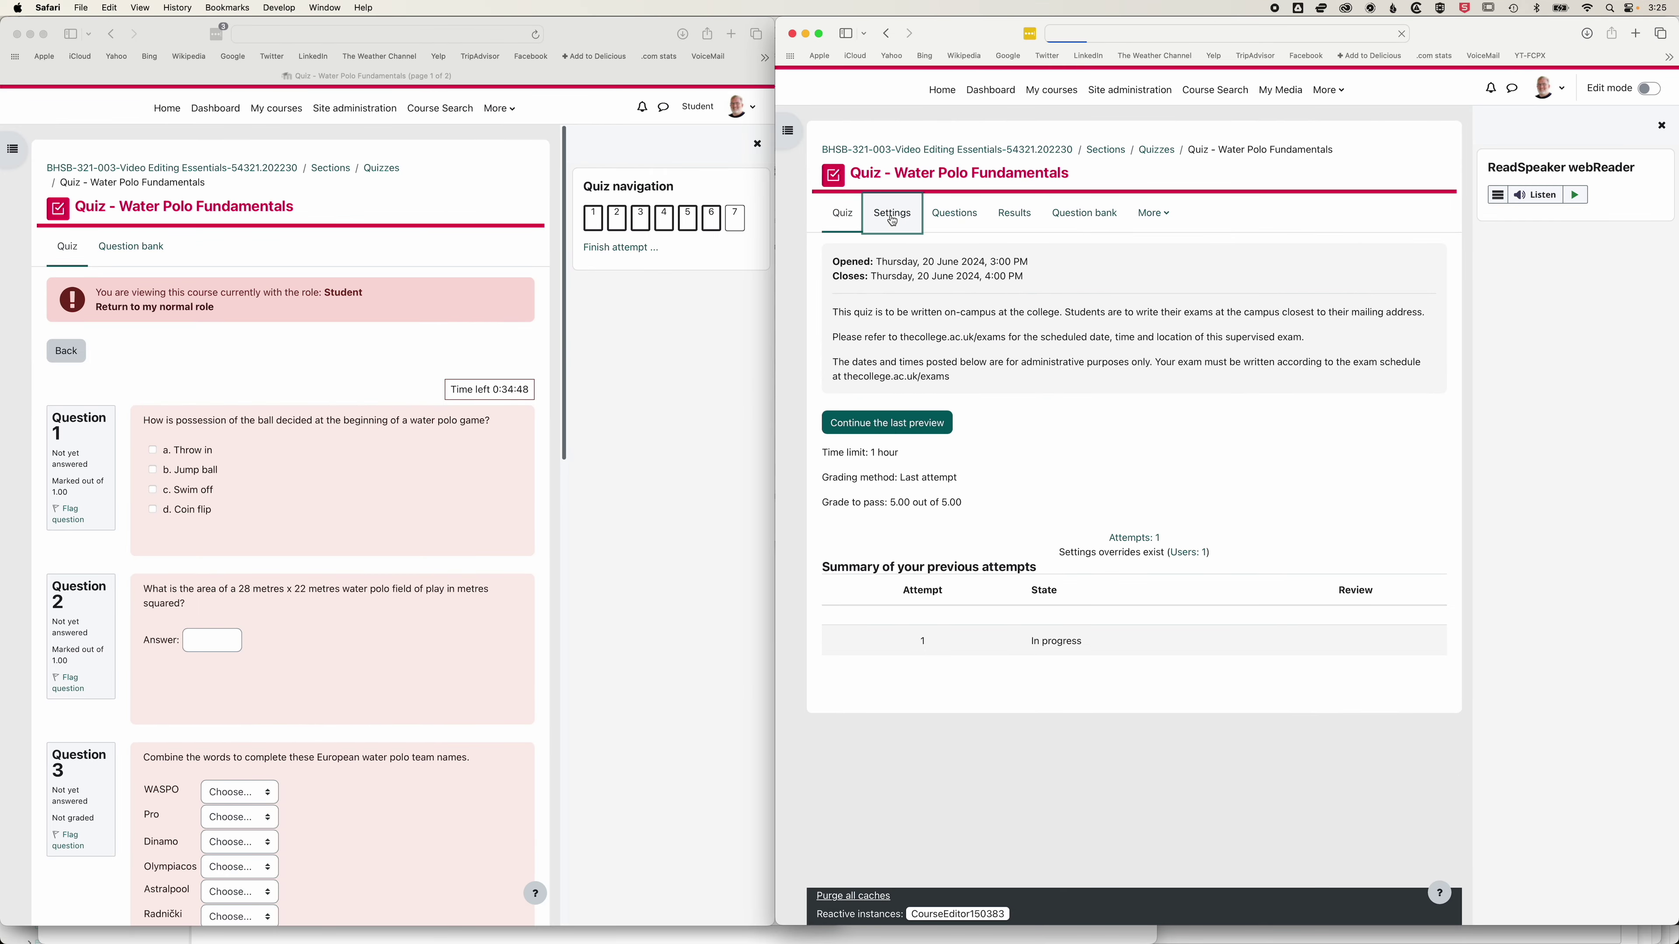
click(867, 607)
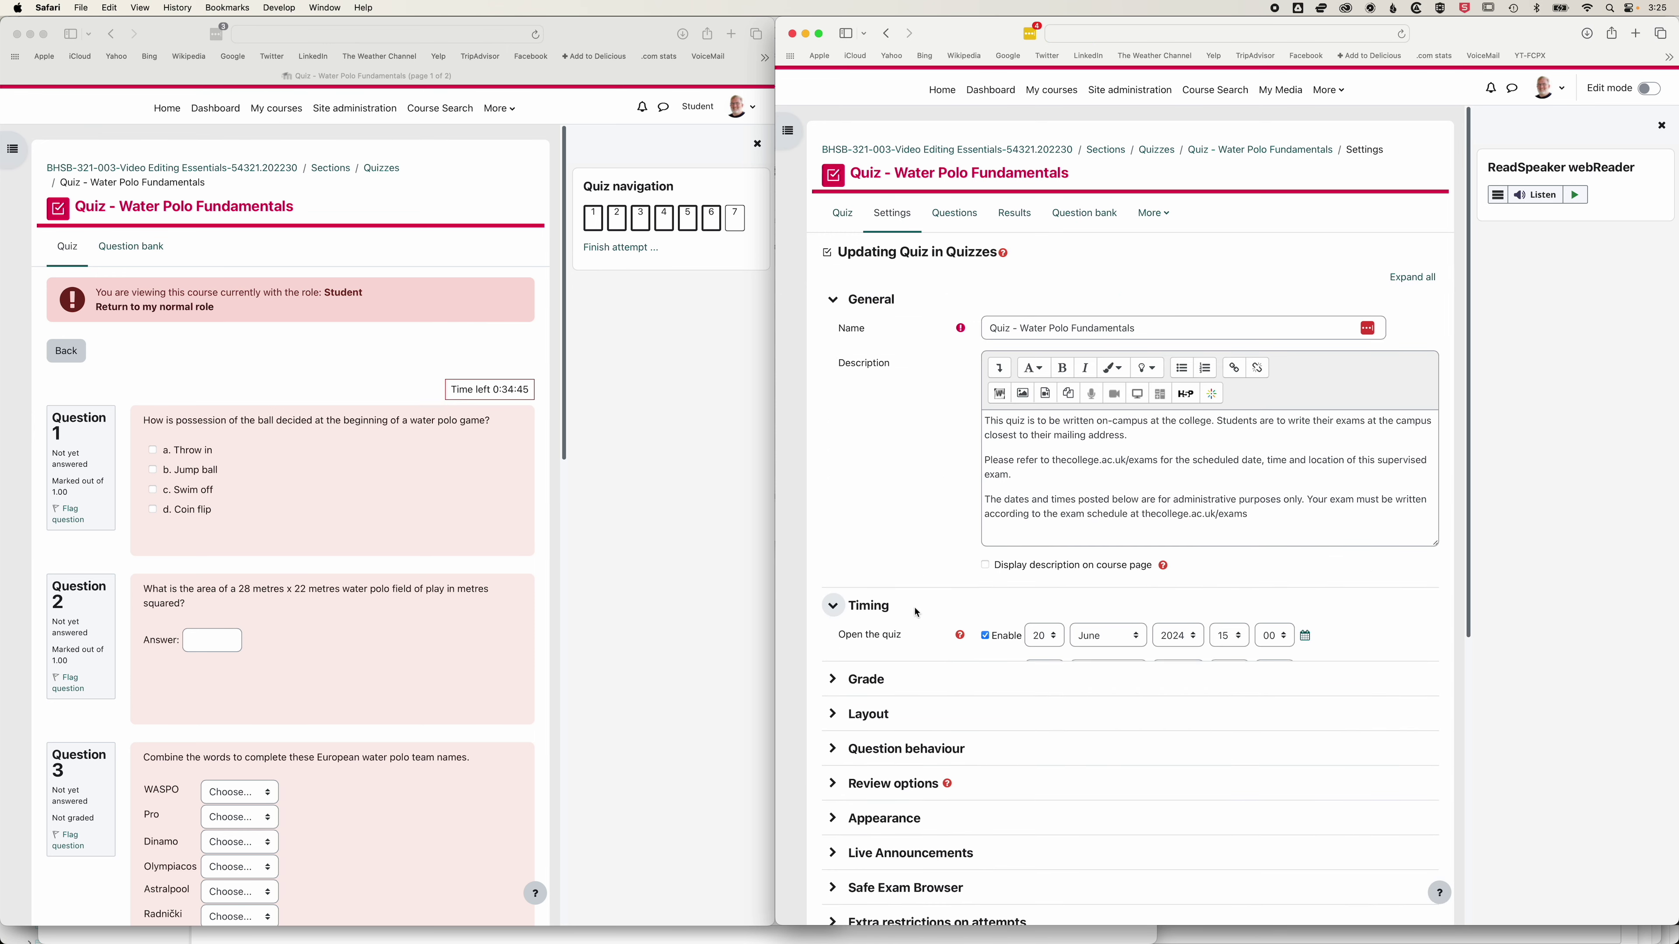
click(989, 676)
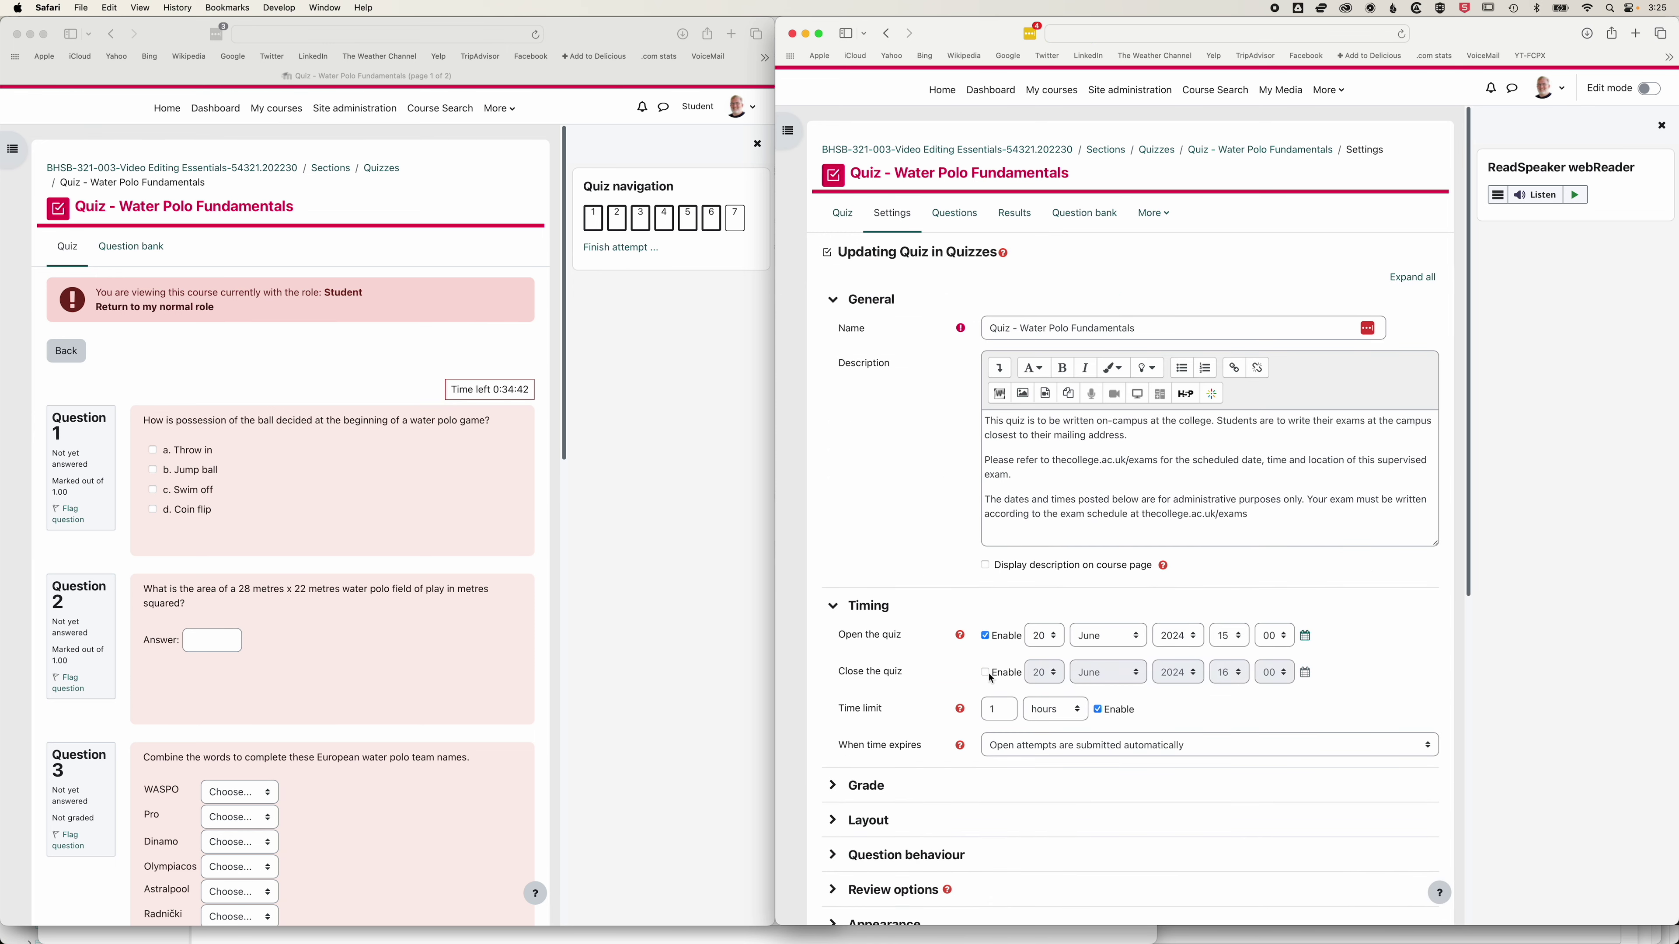
scroll(1395, 654, down, 4)
scroll(1394, 654, down, 5)
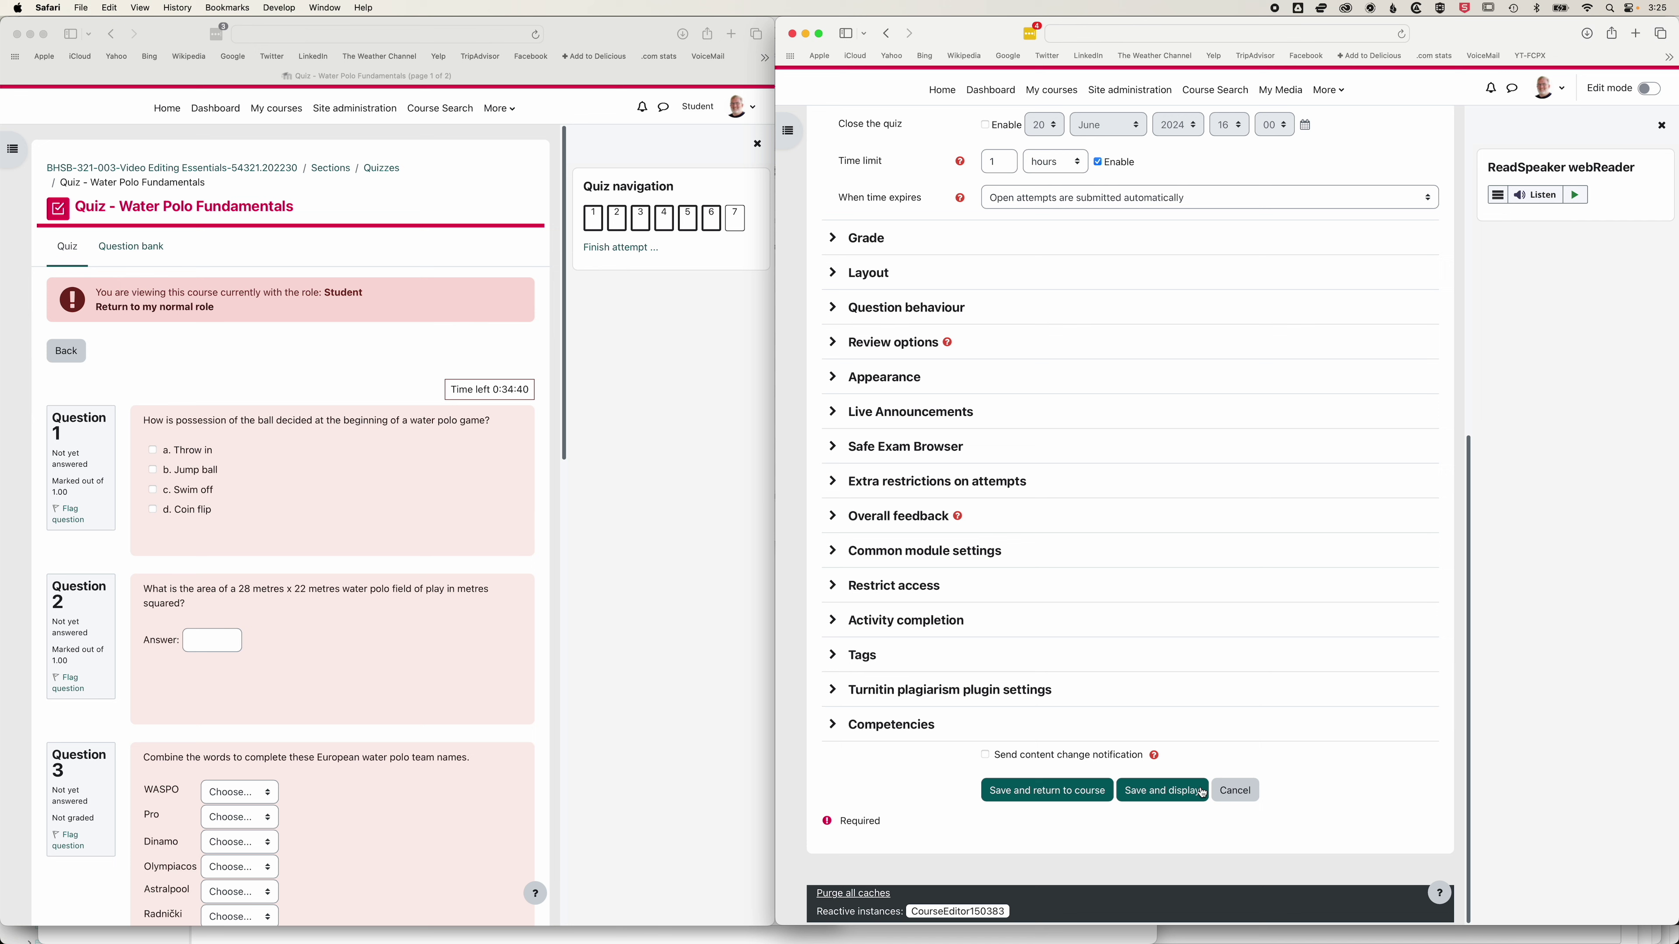
click(1181, 796)
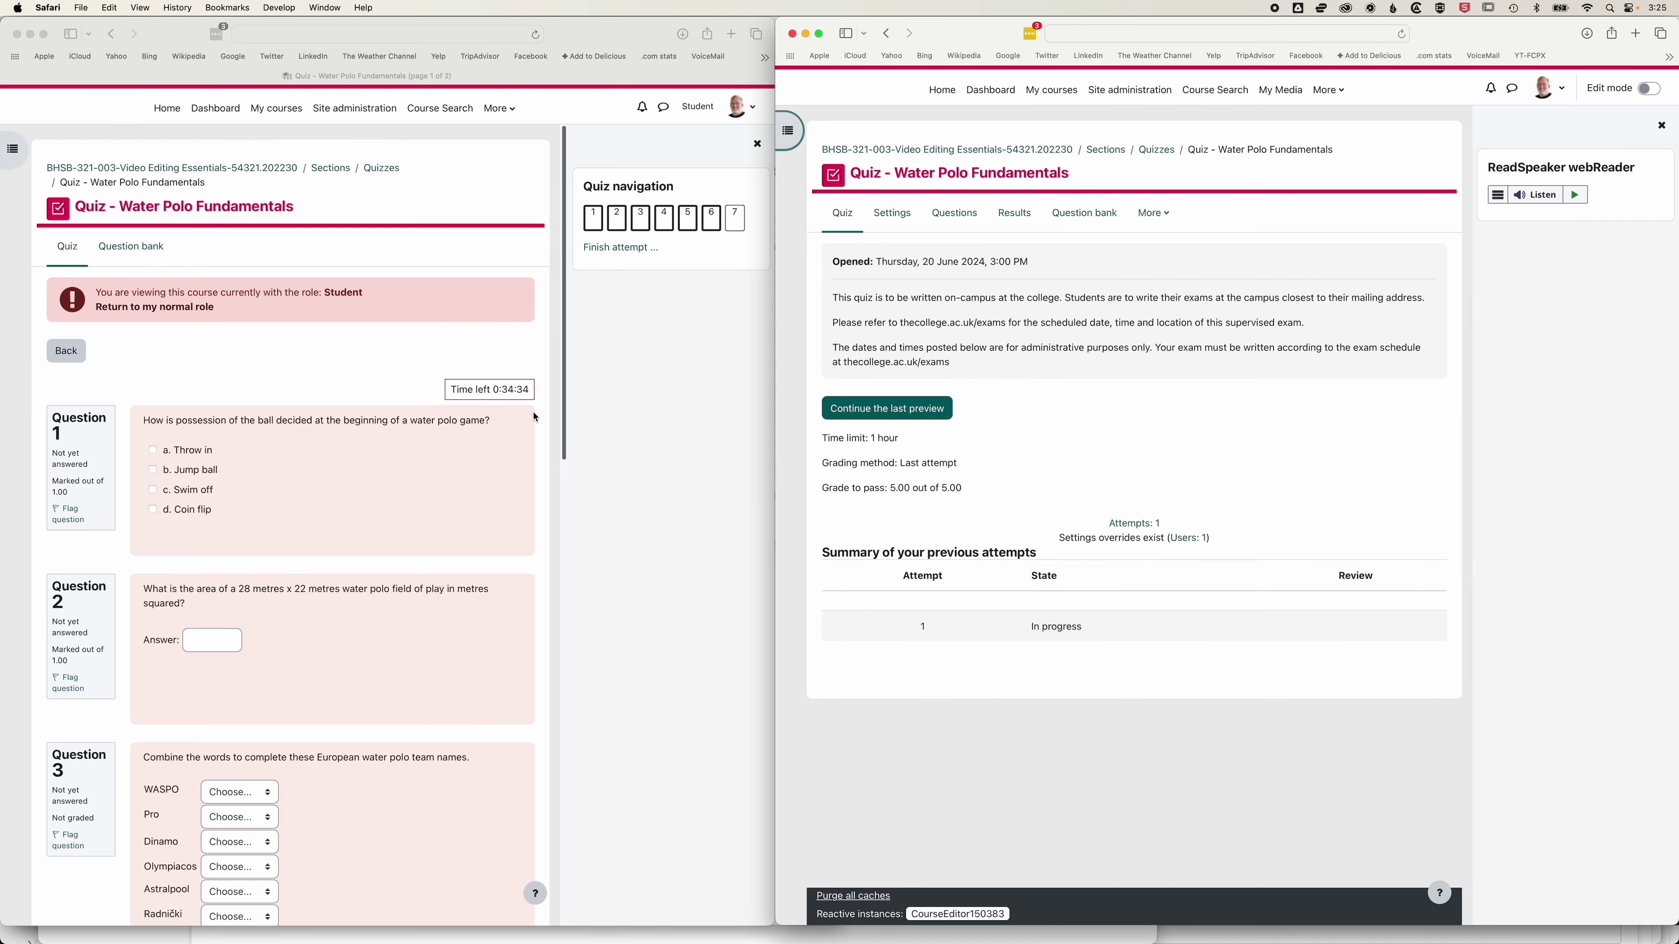
Switch to the Student role and jump to question 7 in the left window's attempt.
click(1547, 89)
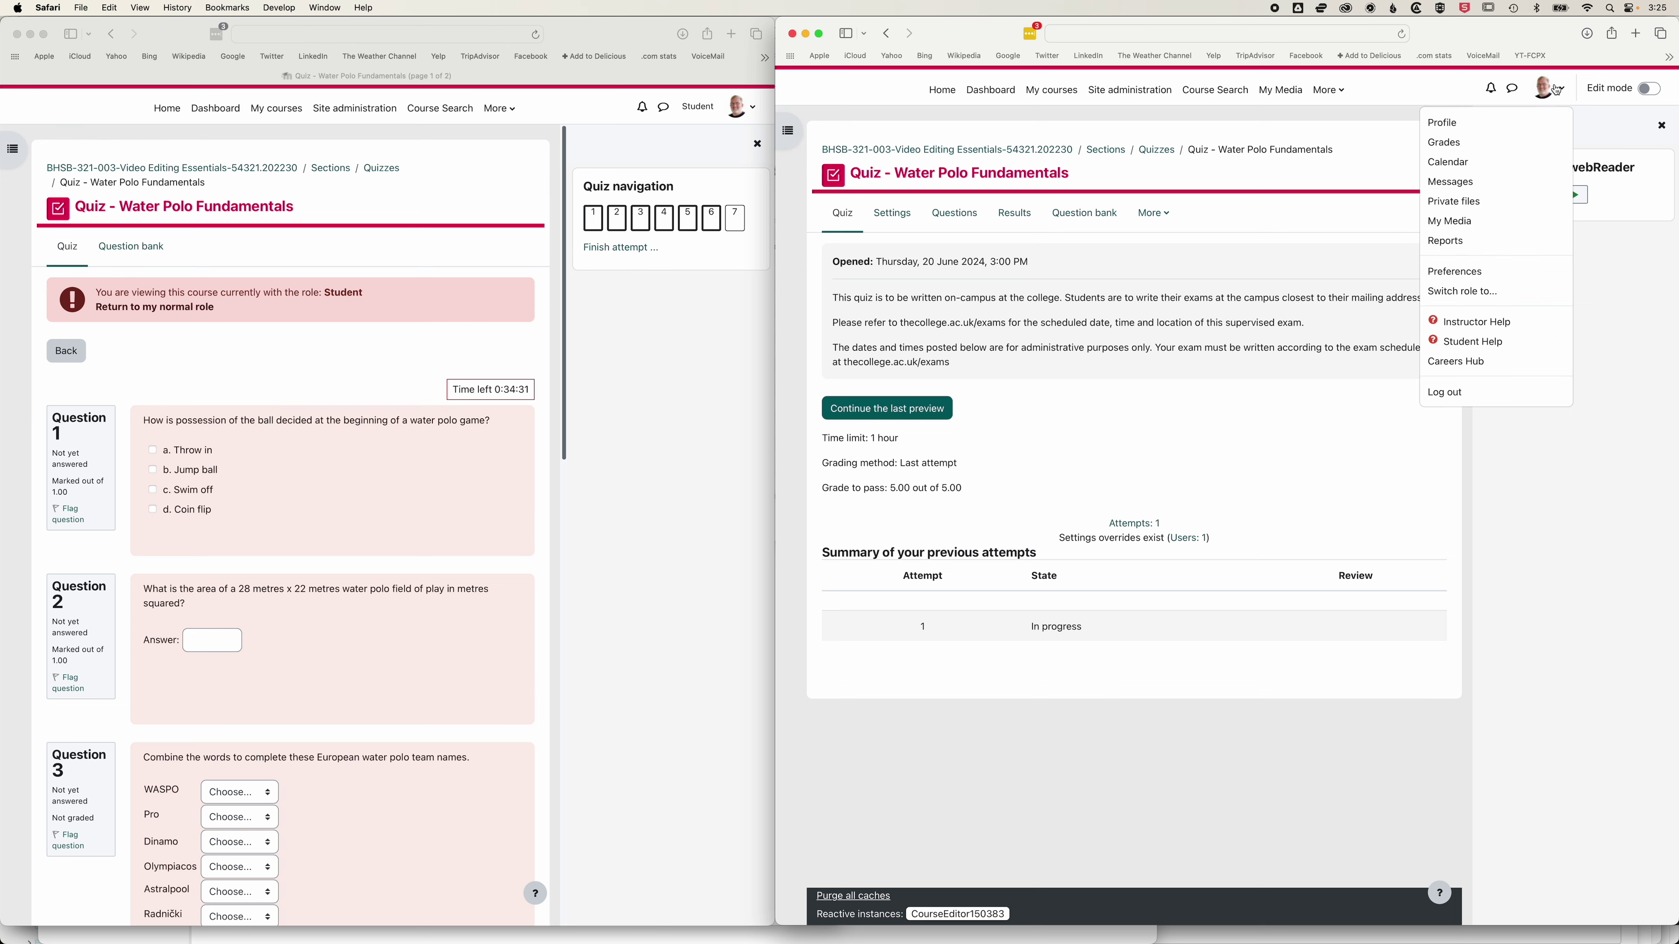
click(1489, 293)
click(859, 436)
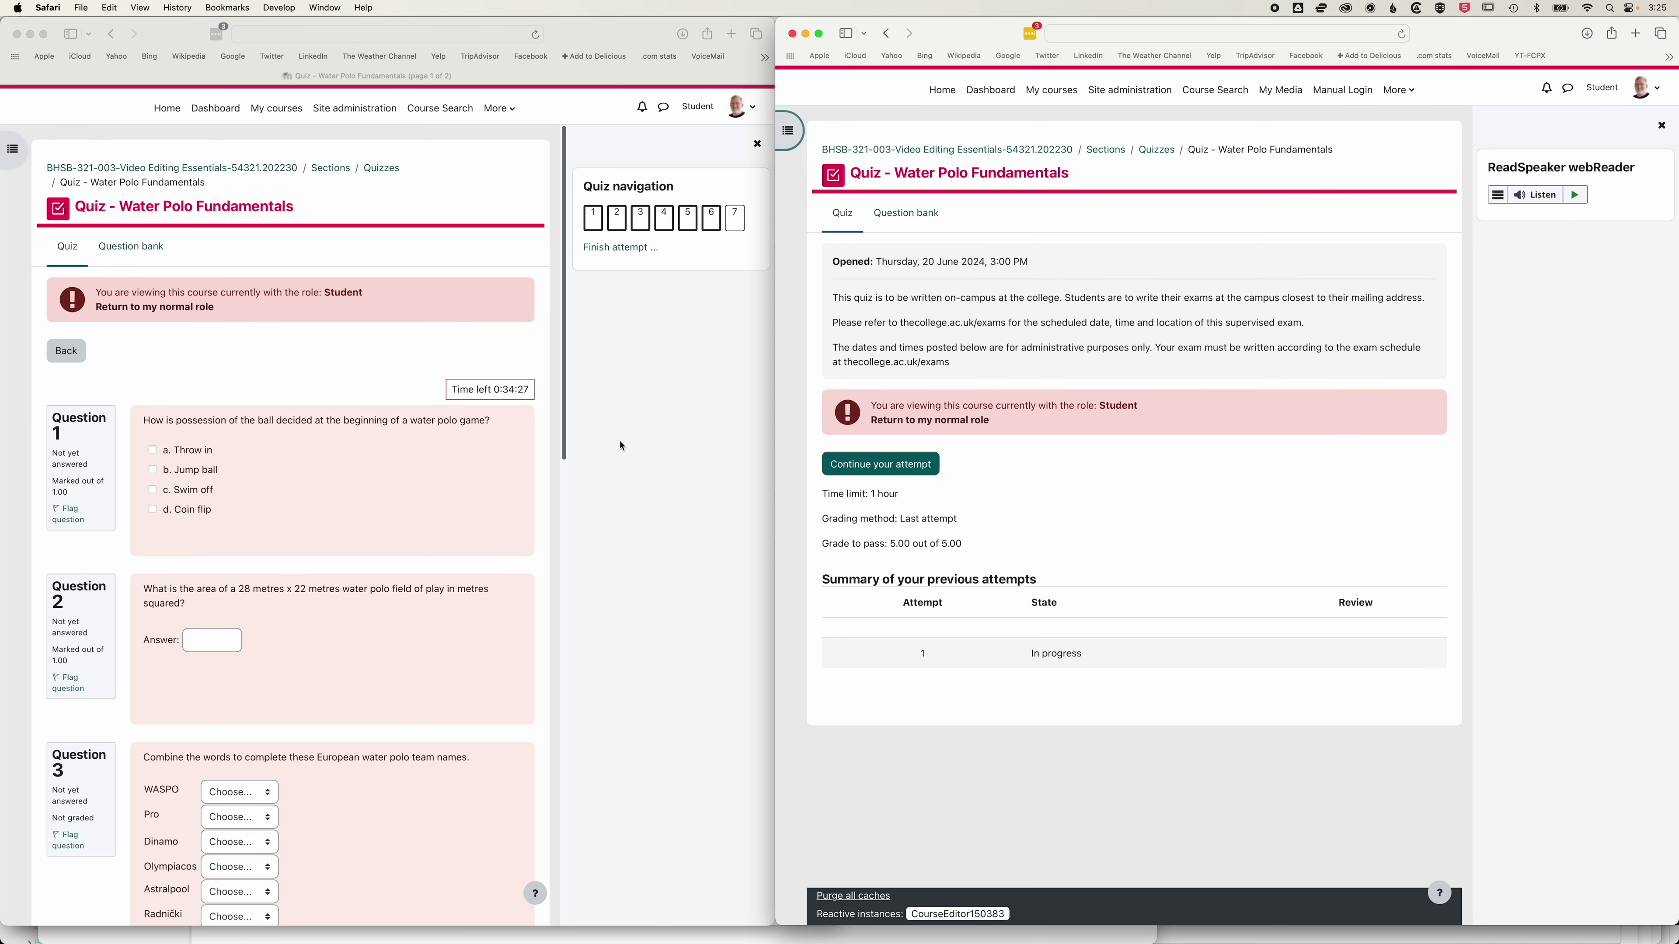
click(354, 378)
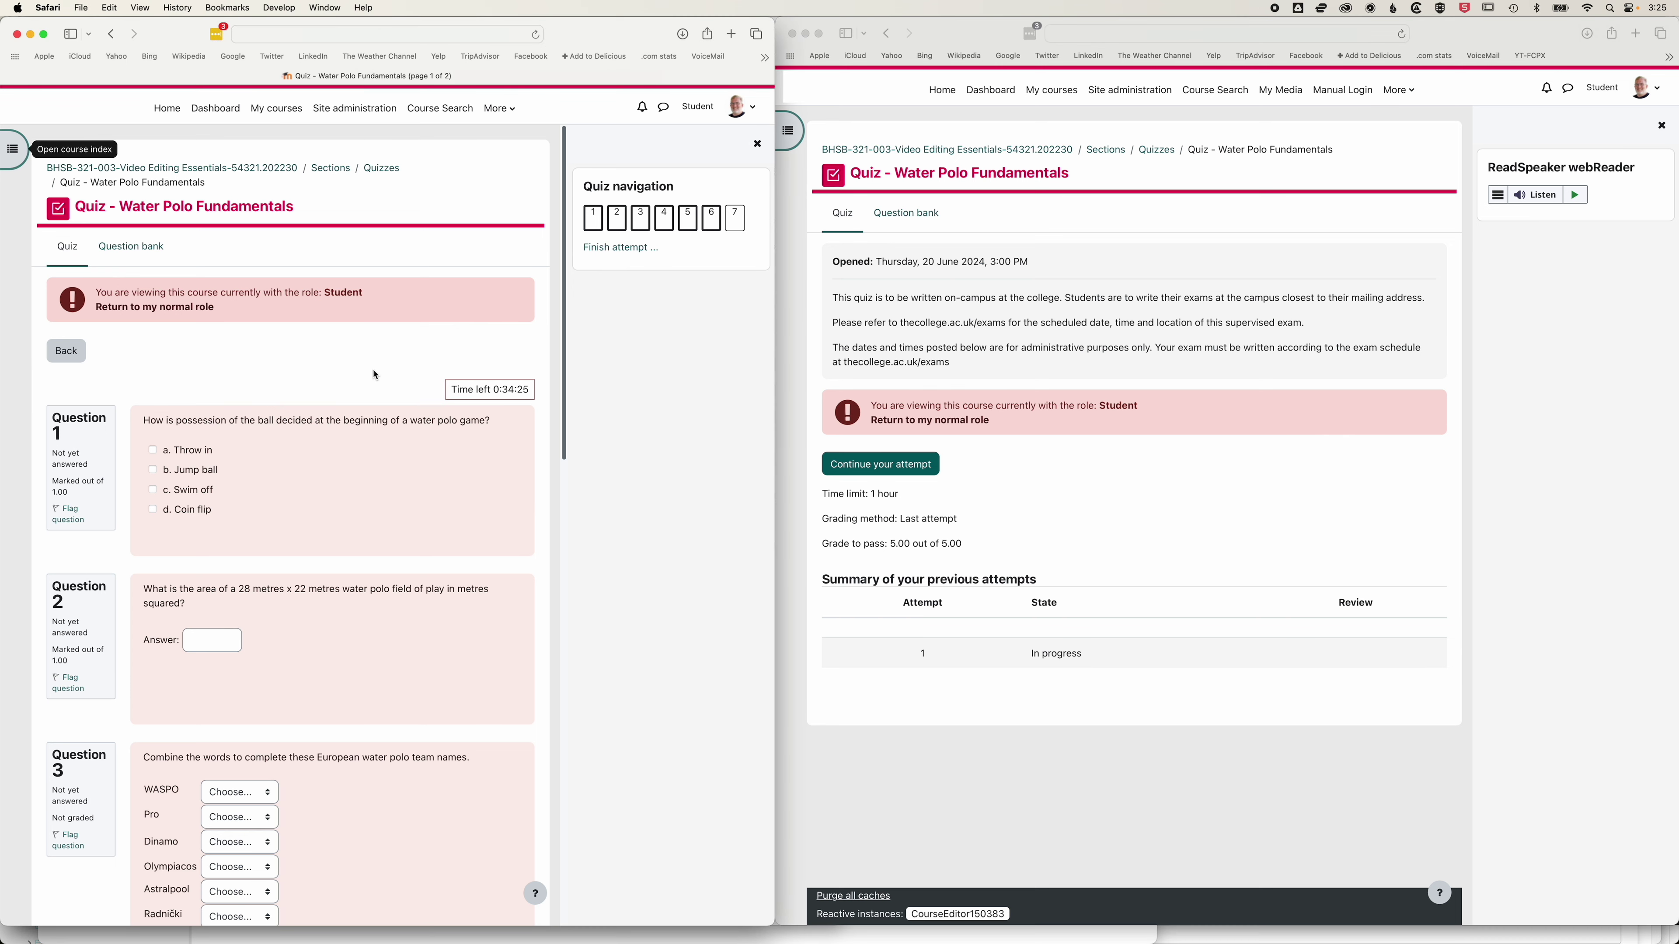
click(736, 219)
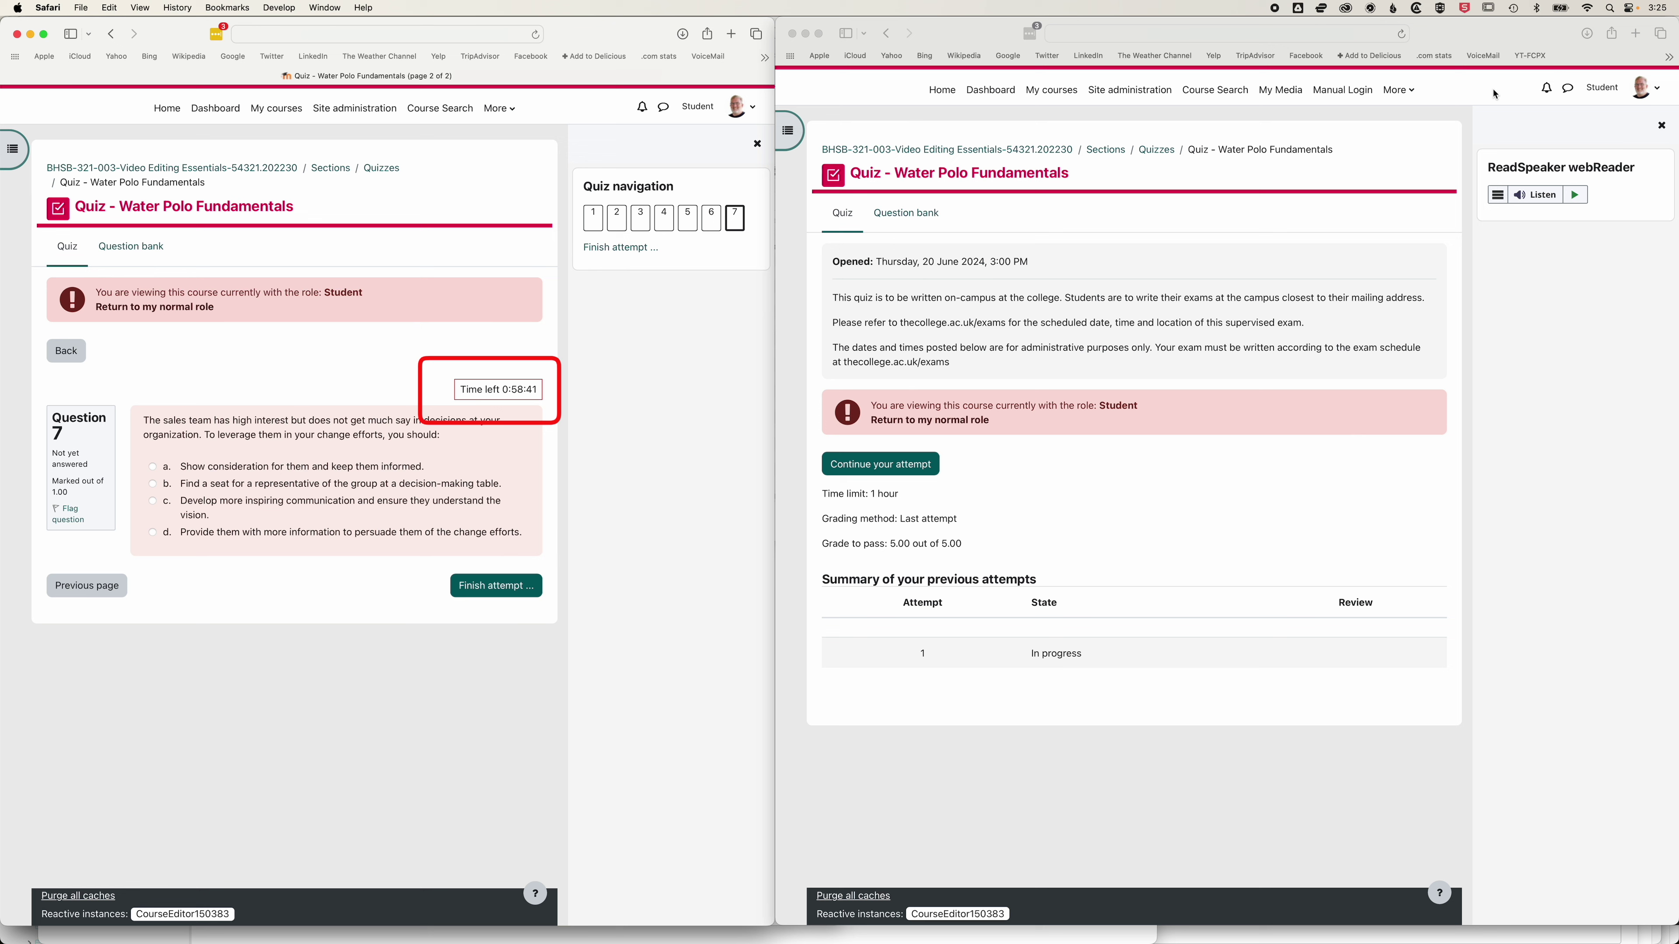
Return to the normal teacher role and open the quiz's Settings form.
click(1645, 88)
click(1564, 295)
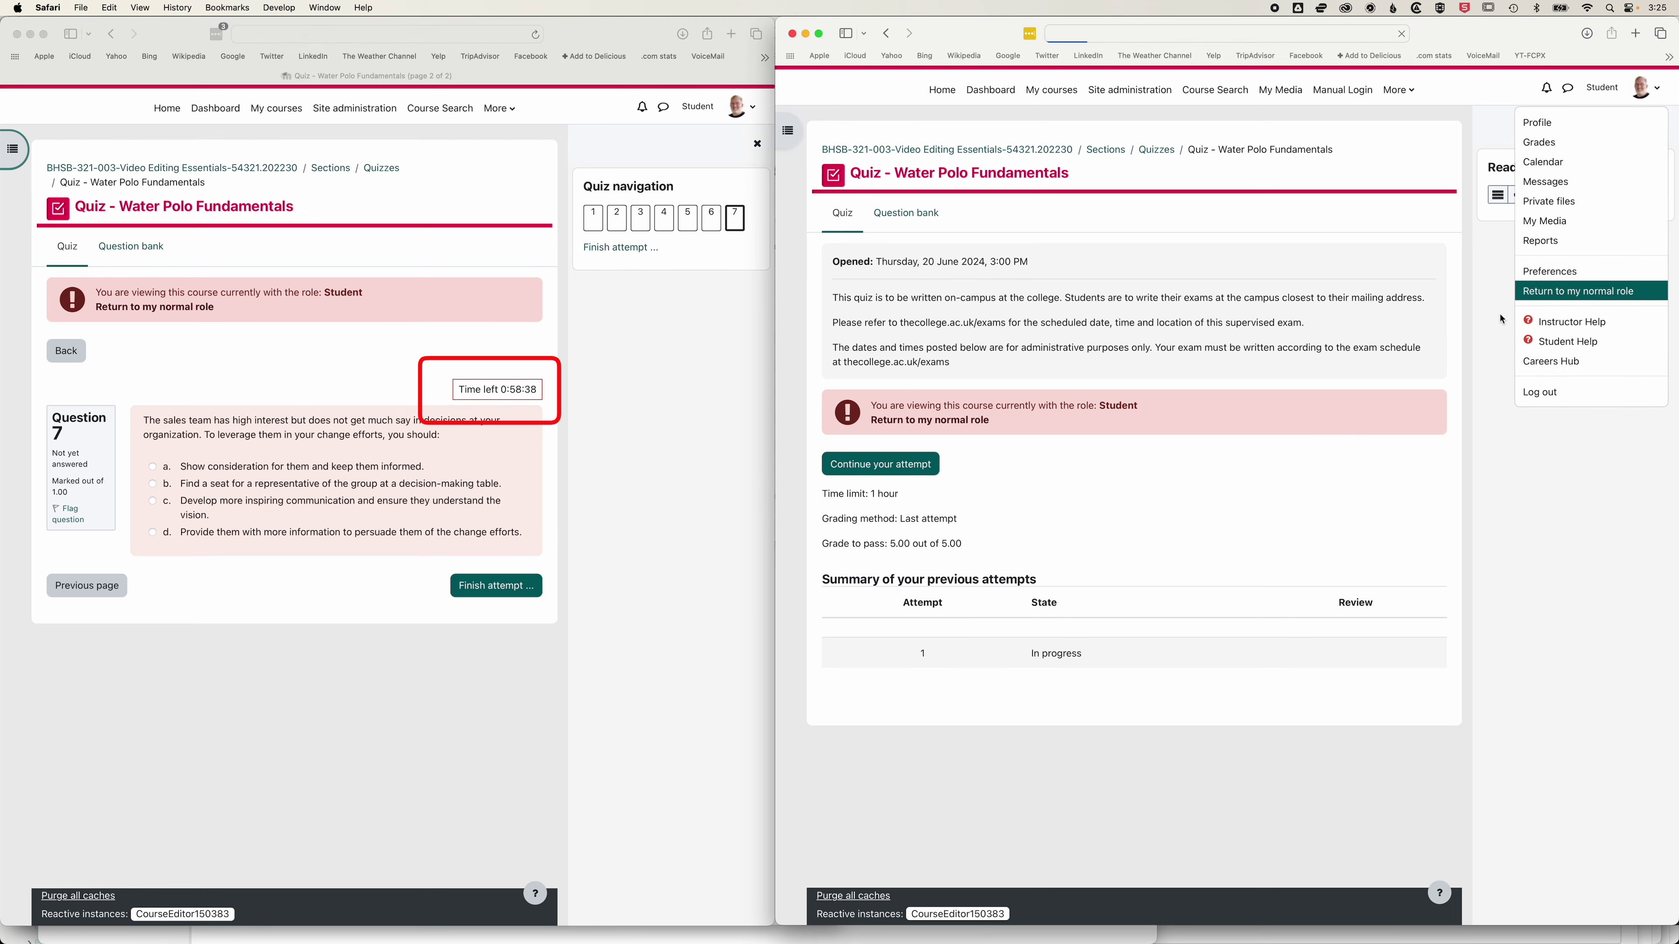
click(889, 213)
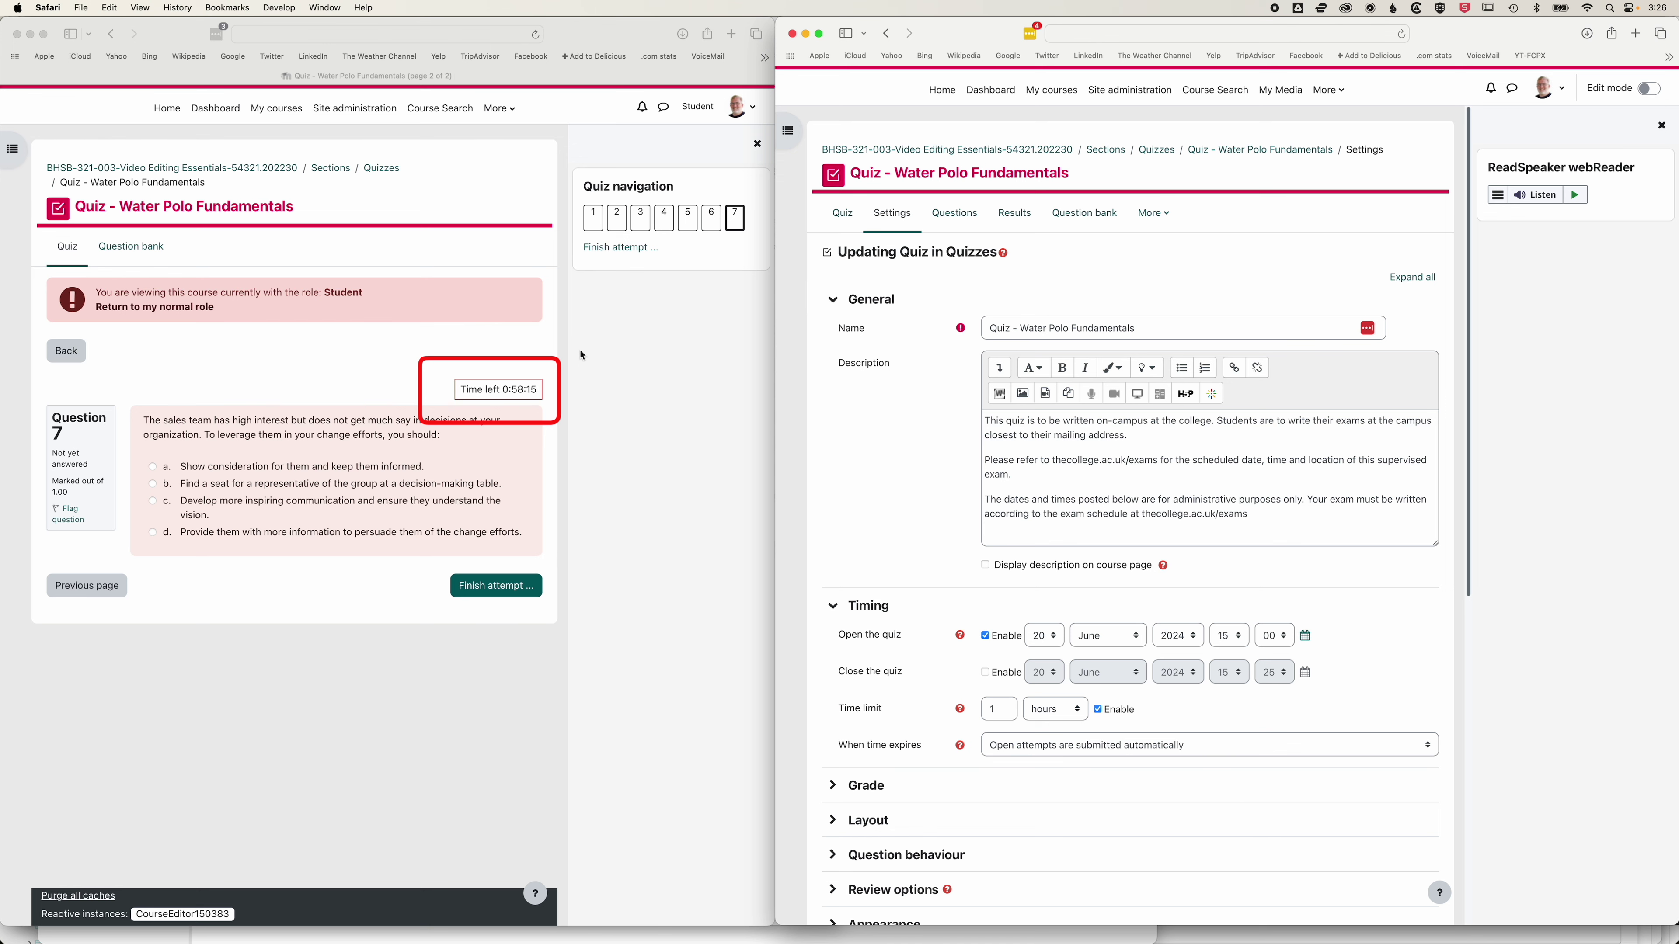
Change the time limit to 90 minutes, save, and reload the preview's page 1.
click(155, 307)
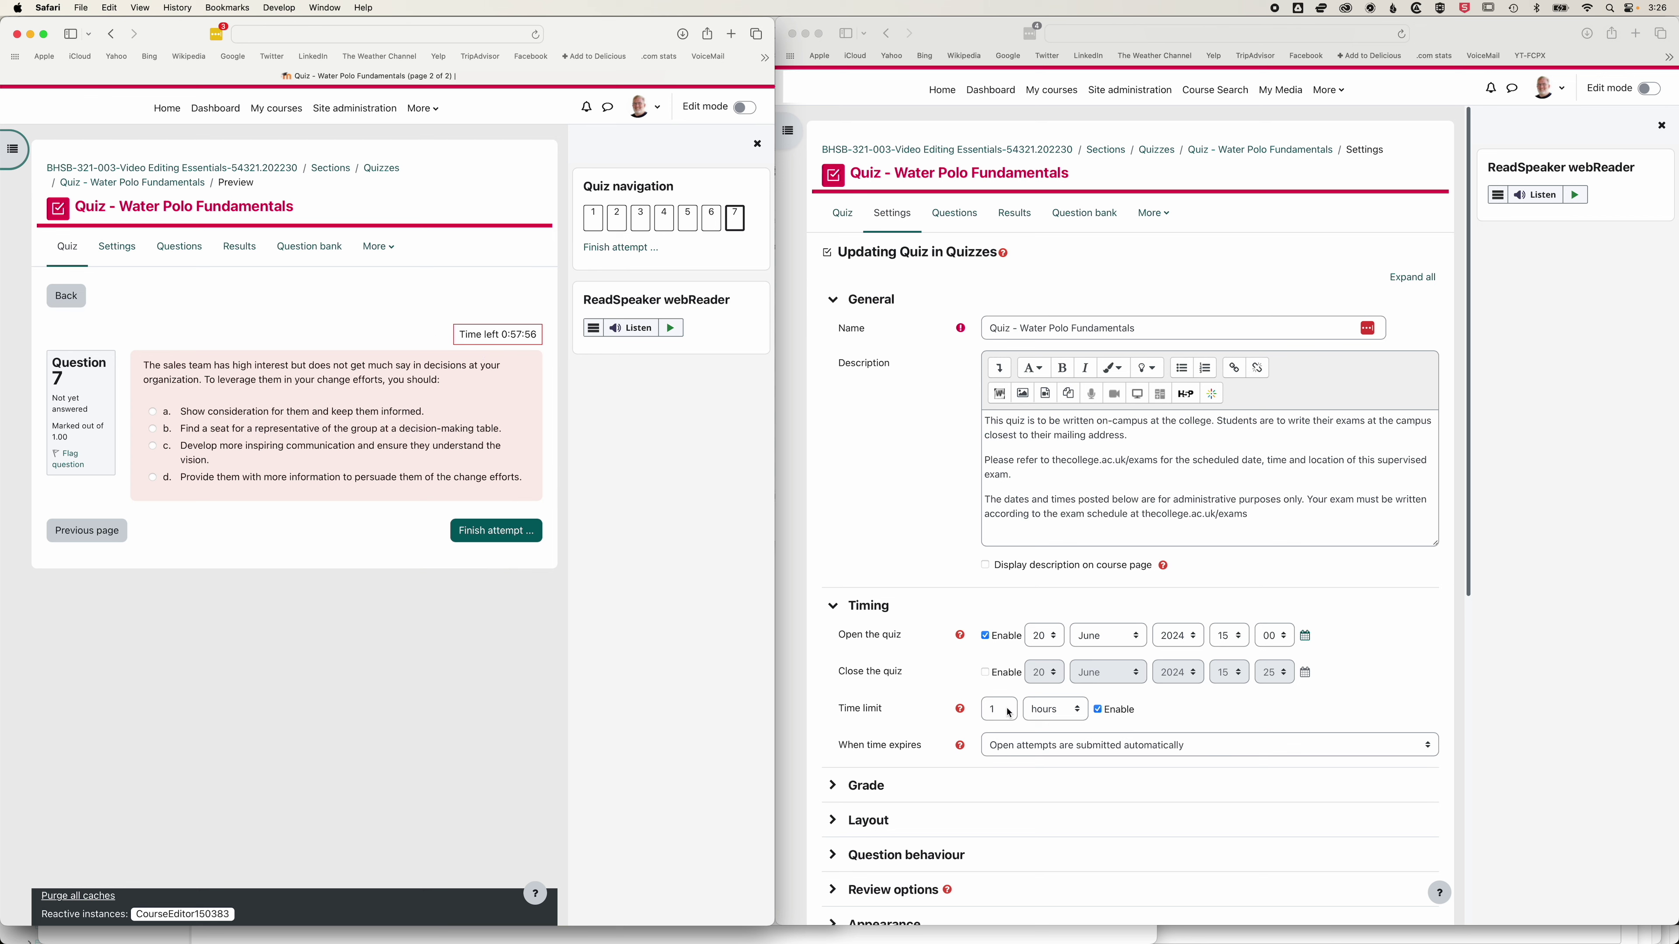
click(1049, 716)
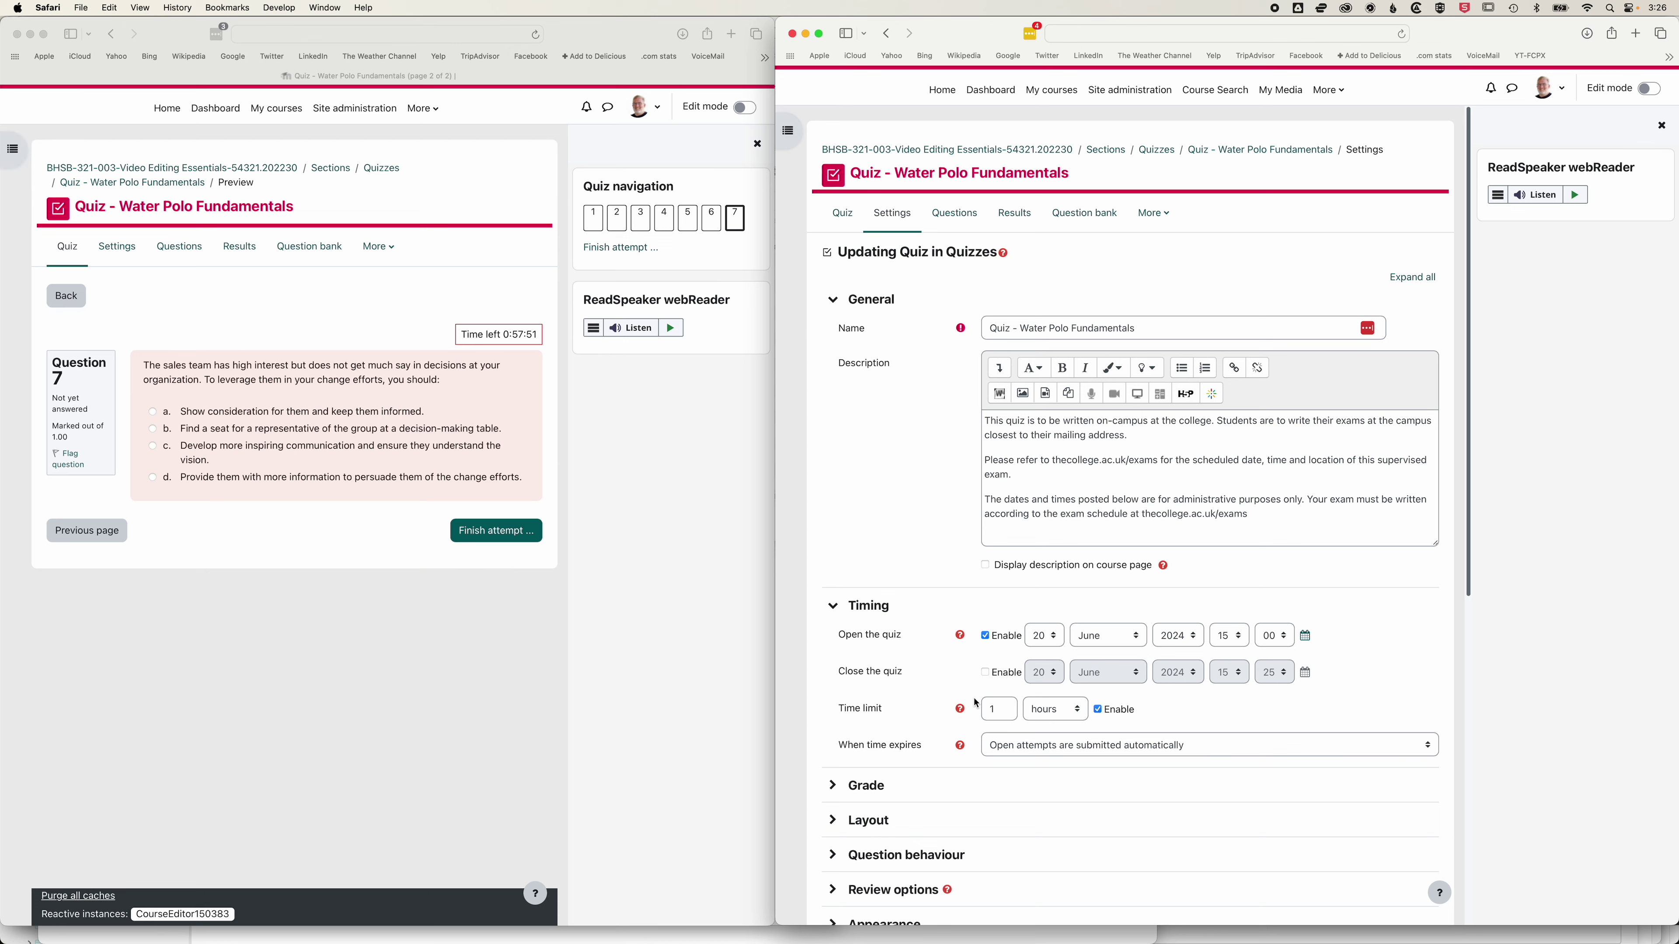
click(1048, 713)
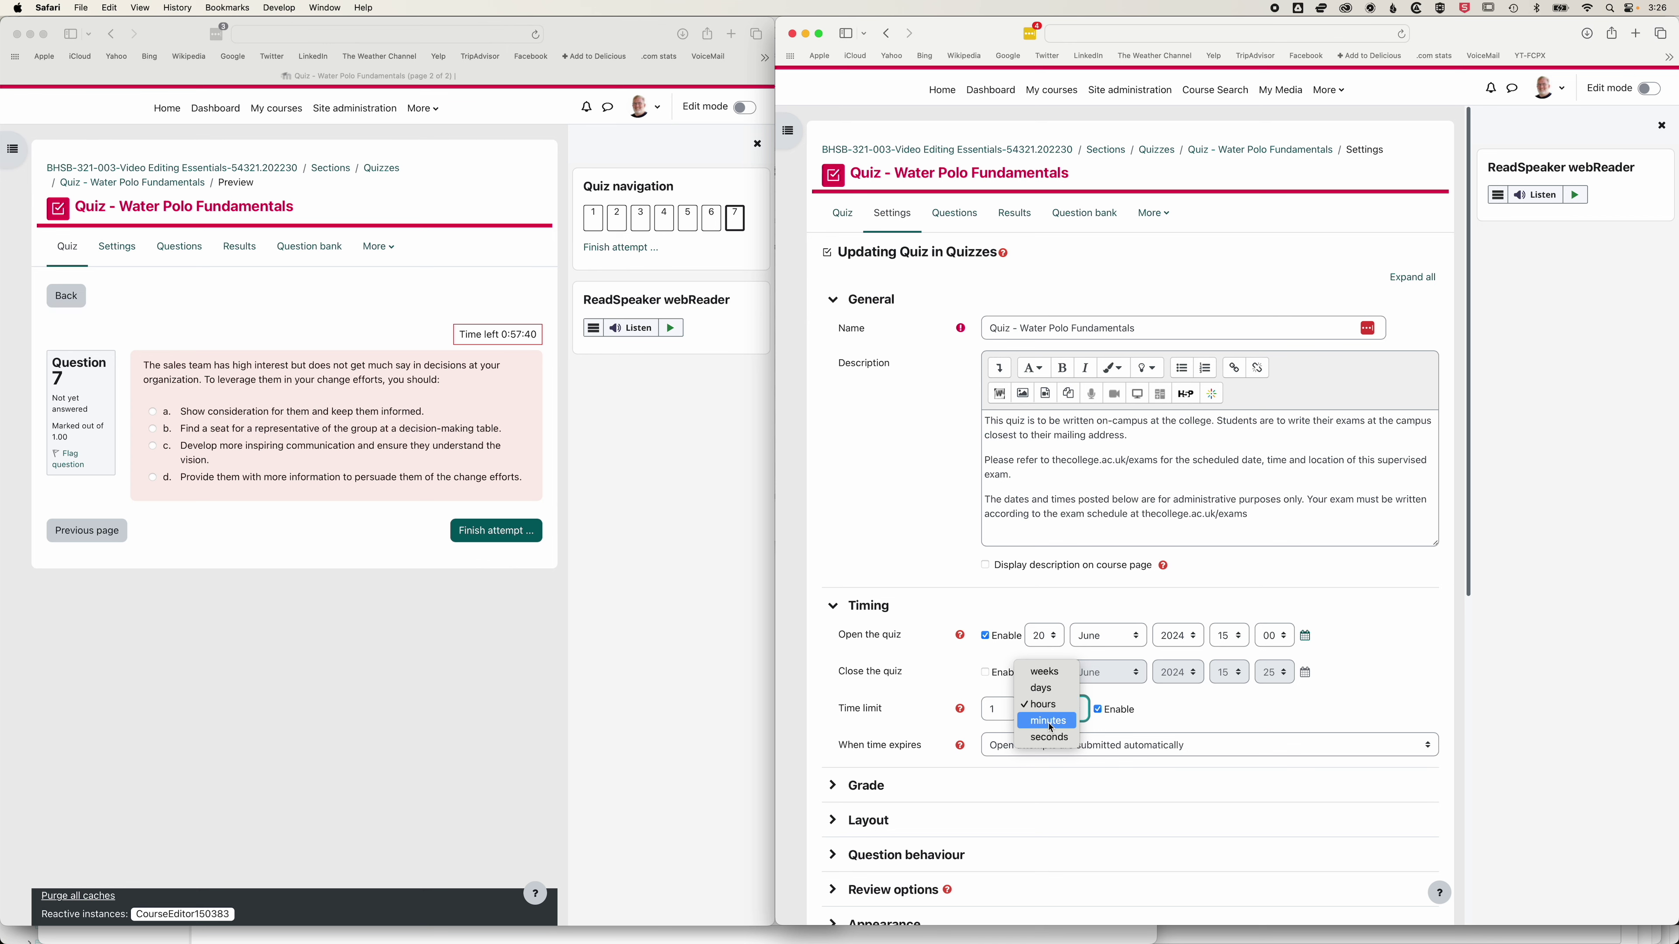
click(1050, 721)
drag(1007, 711, 960, 714)
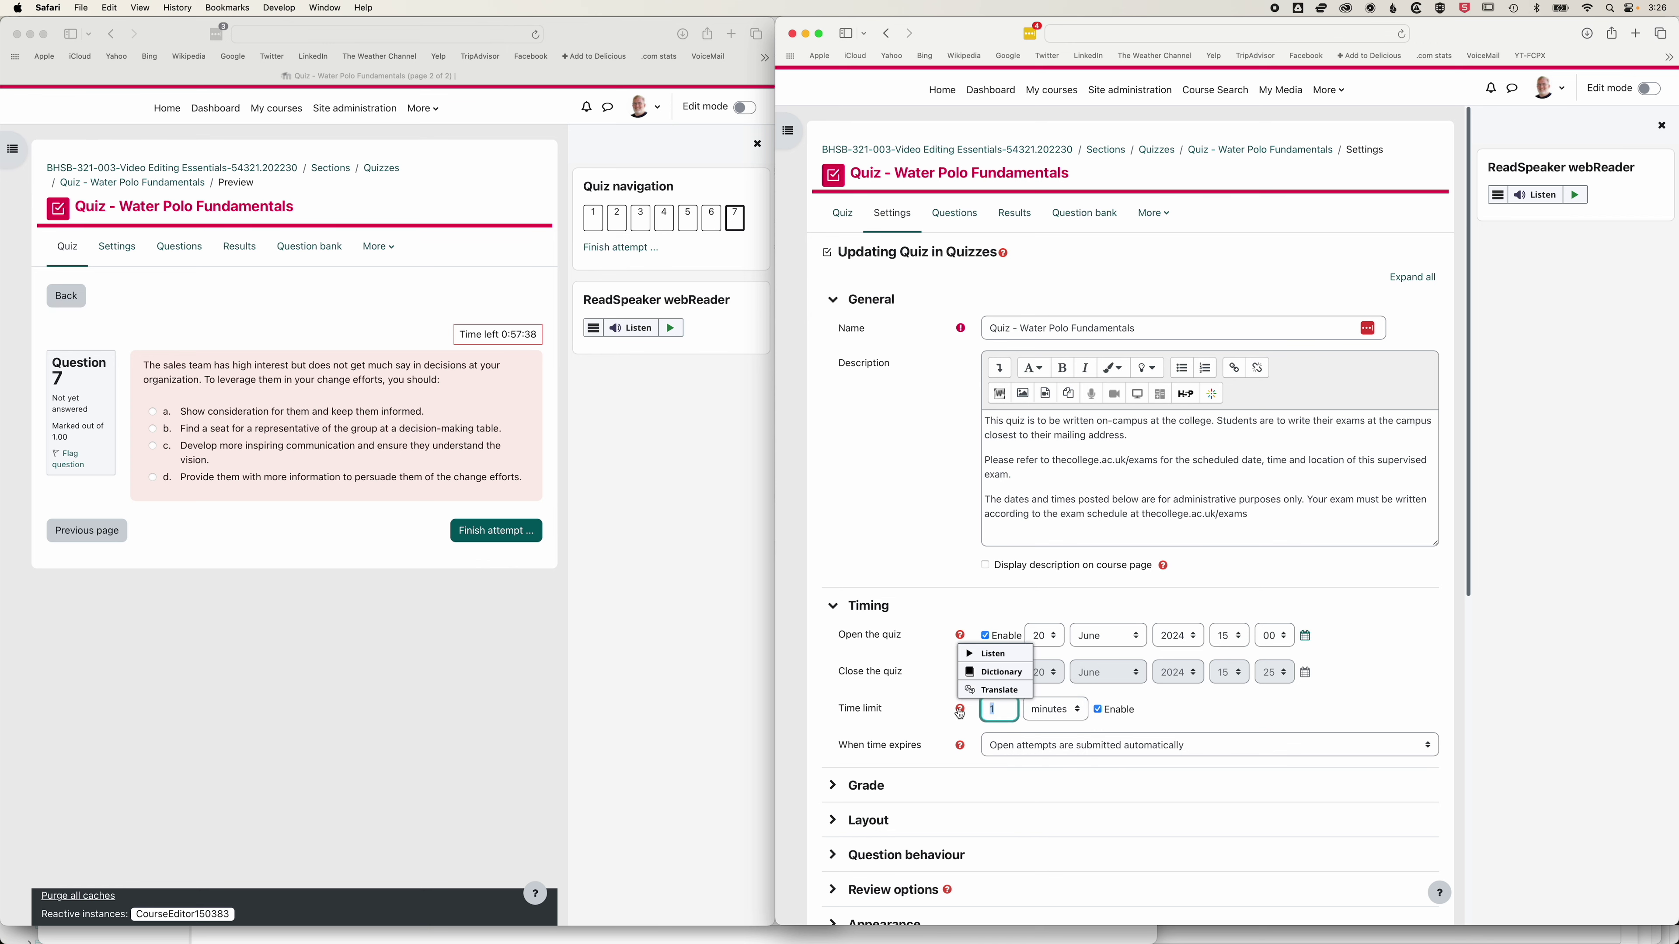
text(90)
scroll(1162, 793, down, 10)
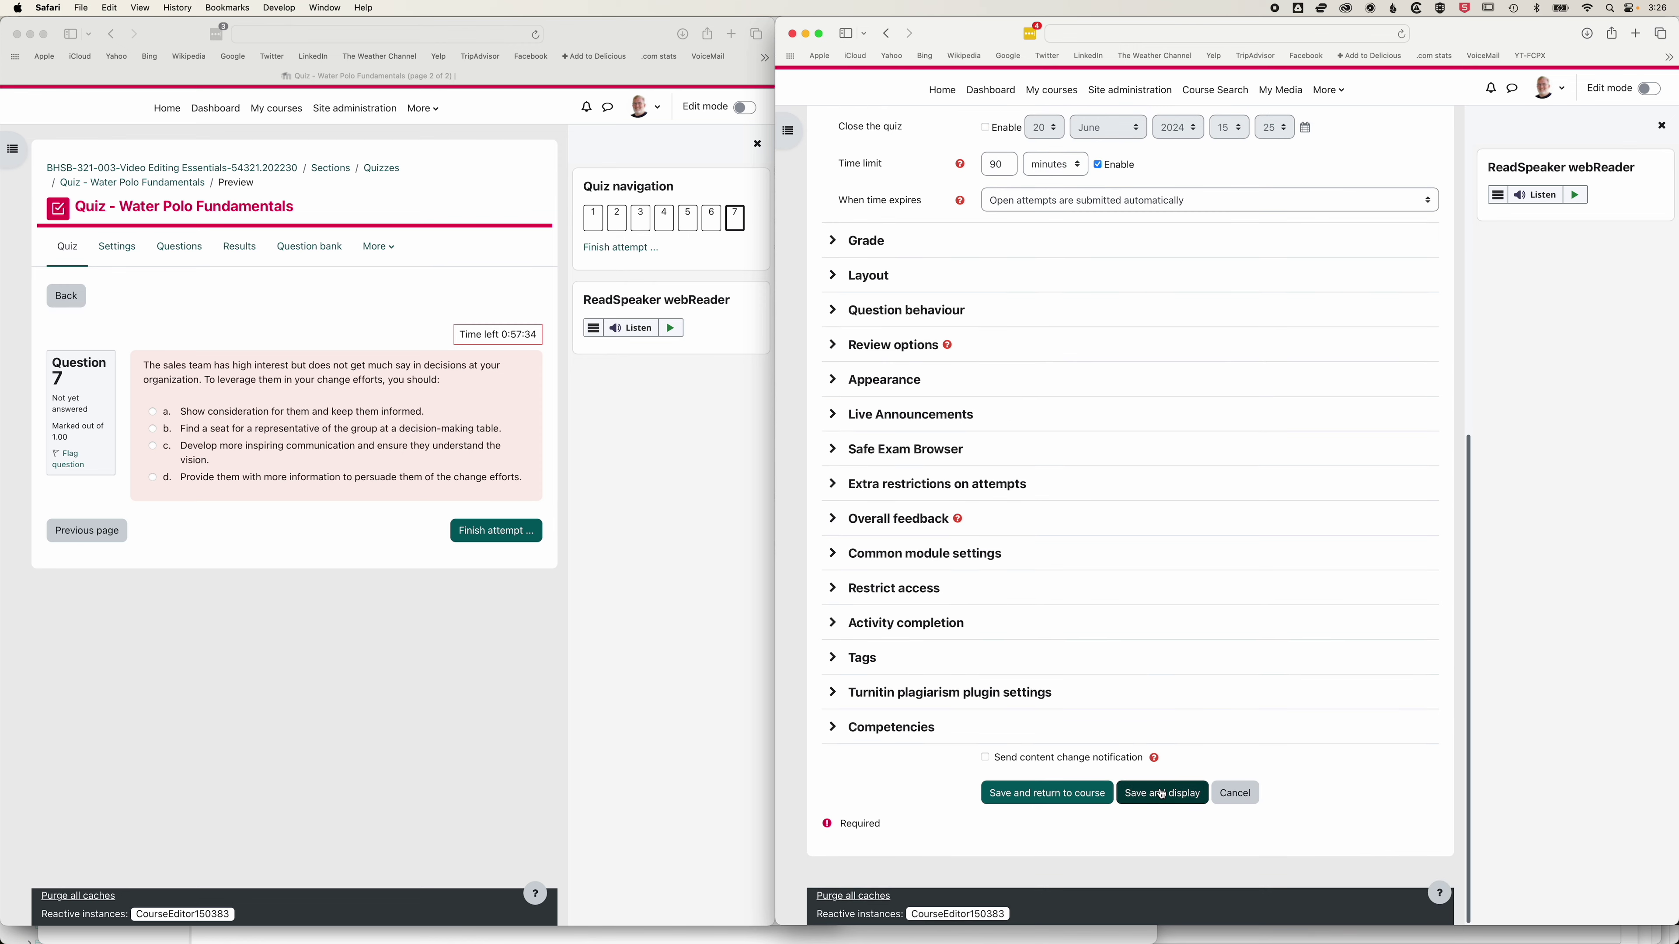
click(1177, 795)
click(596, 232)
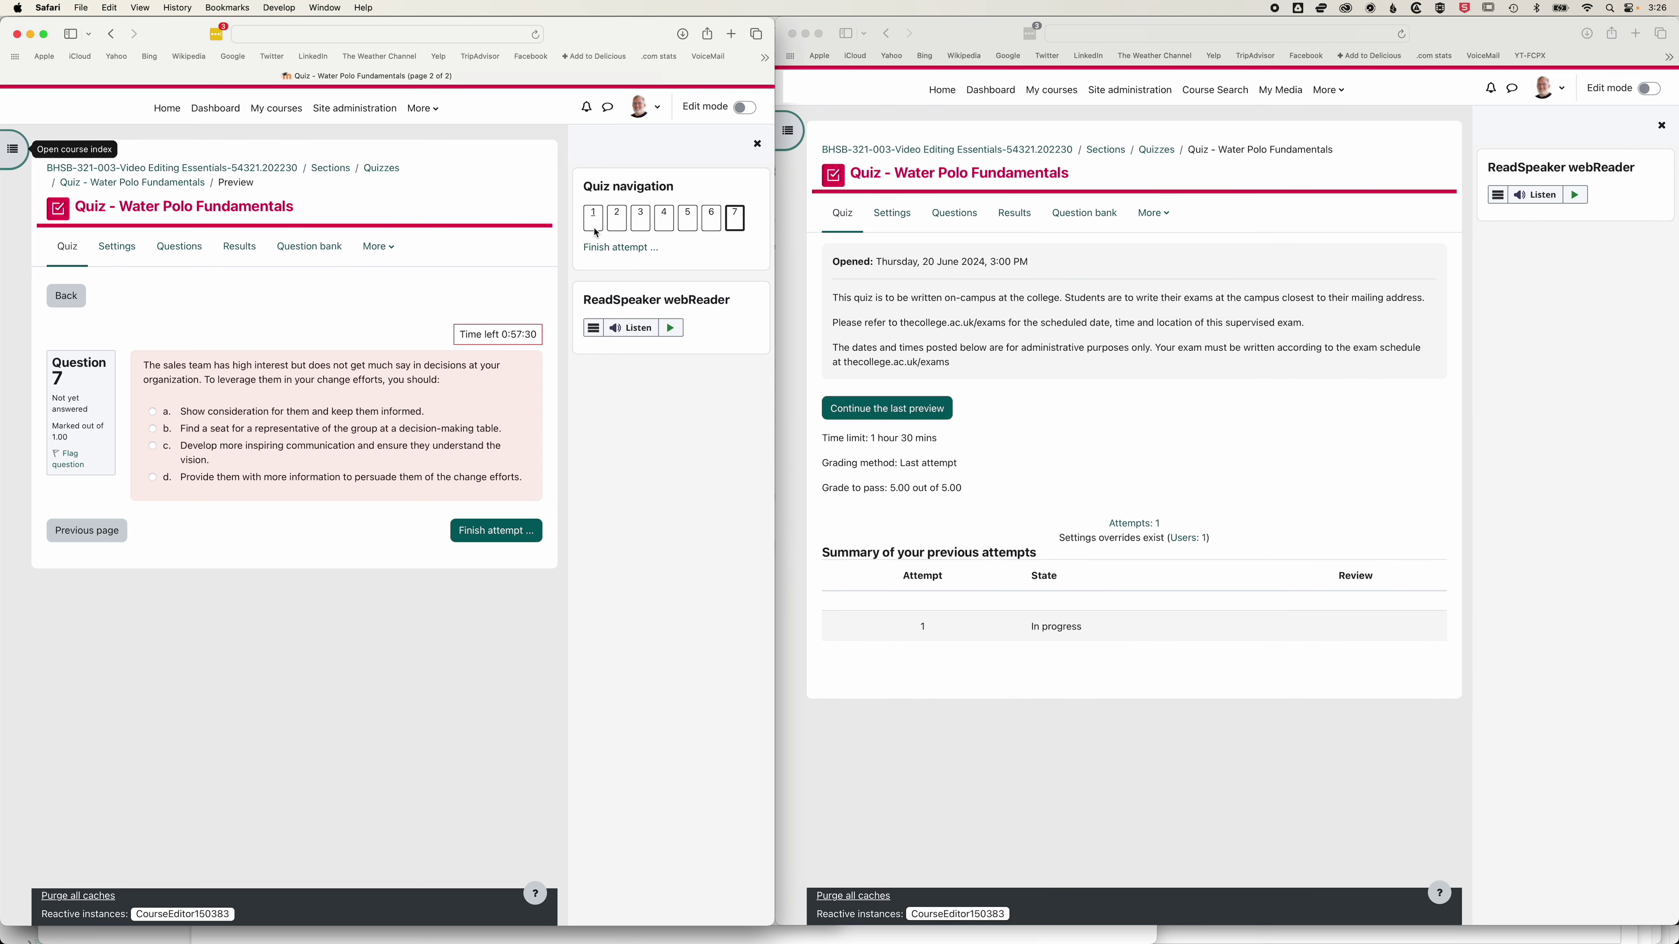
click(594, 221)
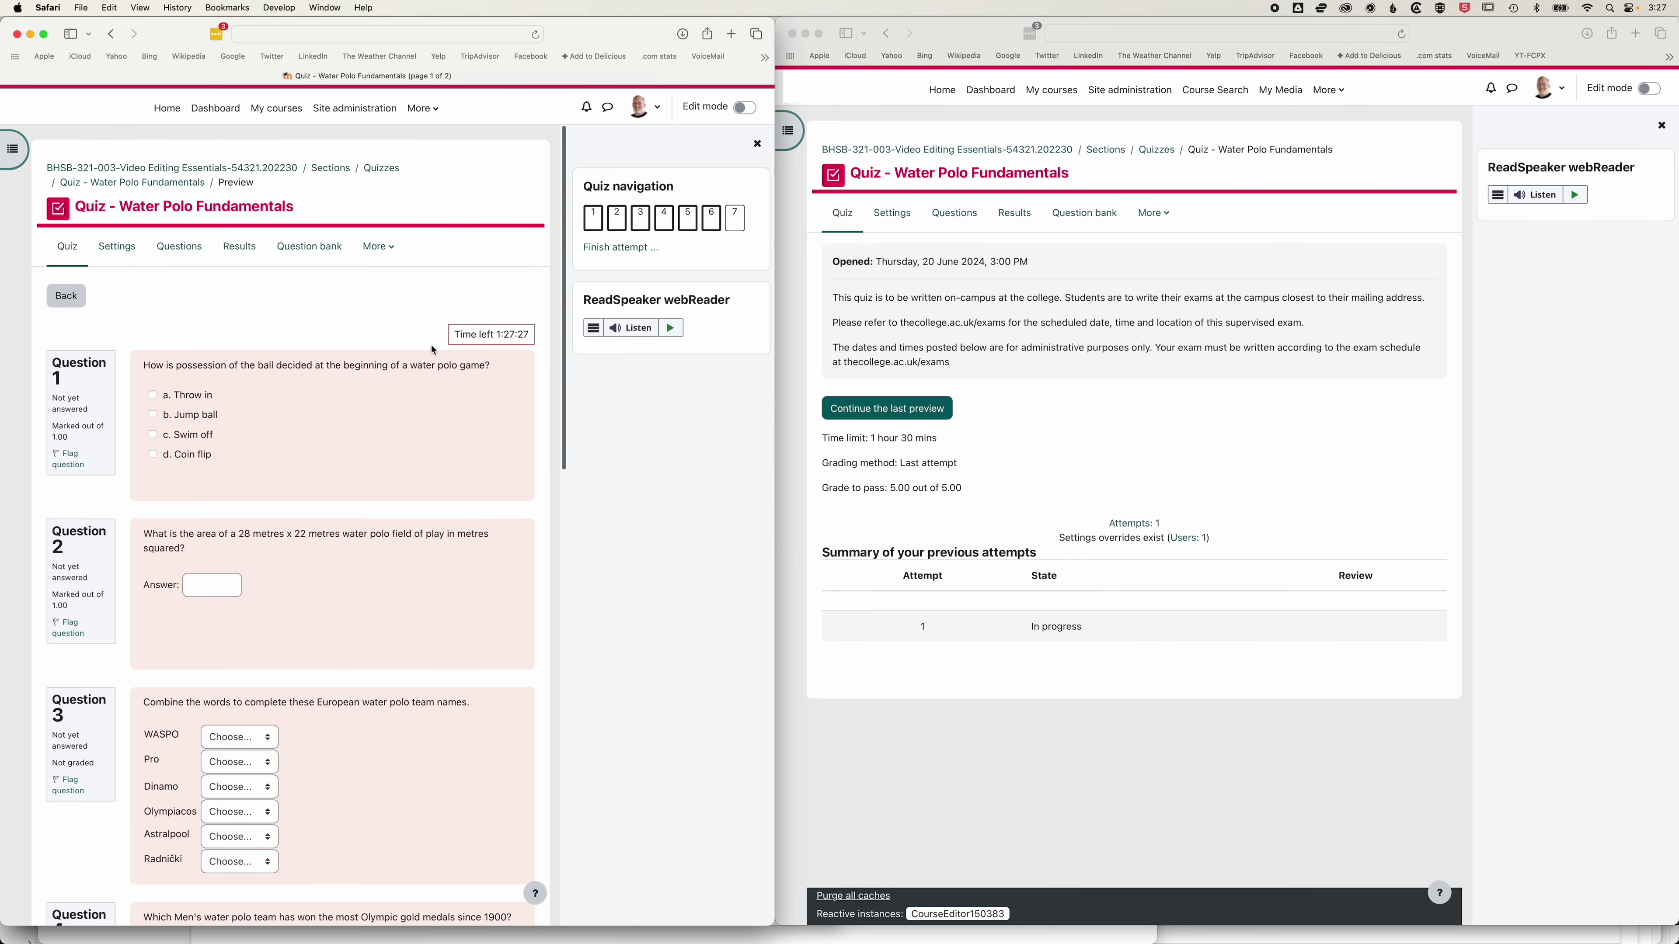
Expand the quiz's Timing settings to check the 90-minute limit and disabled close date.
click(892, 213)
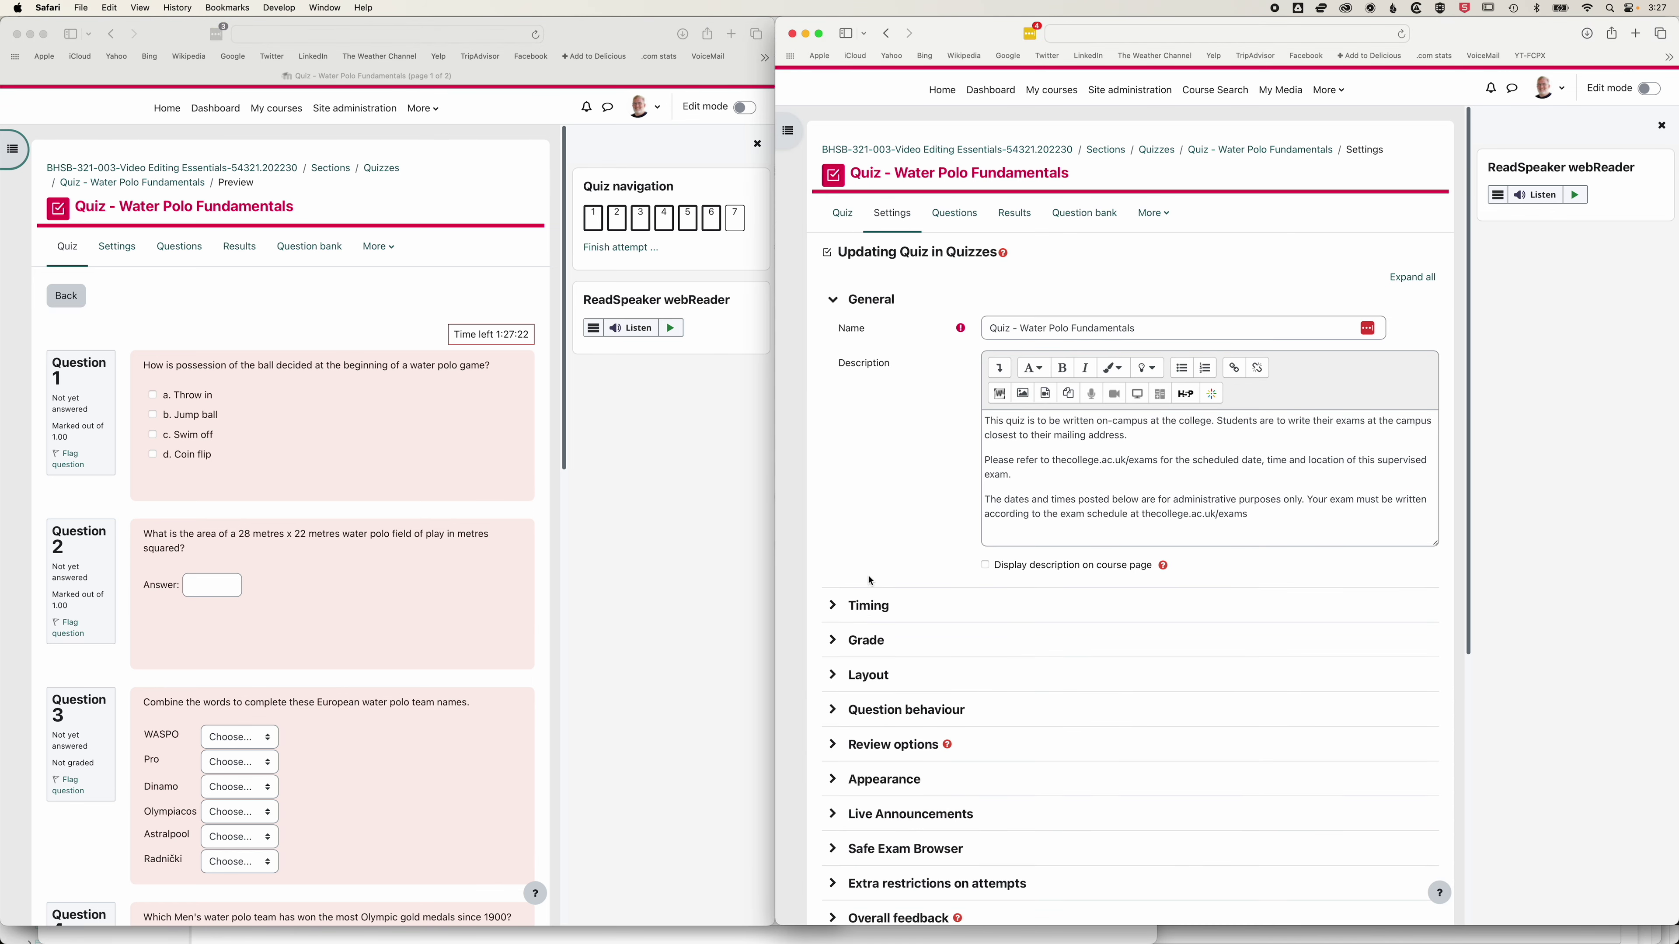
click(870, 606)
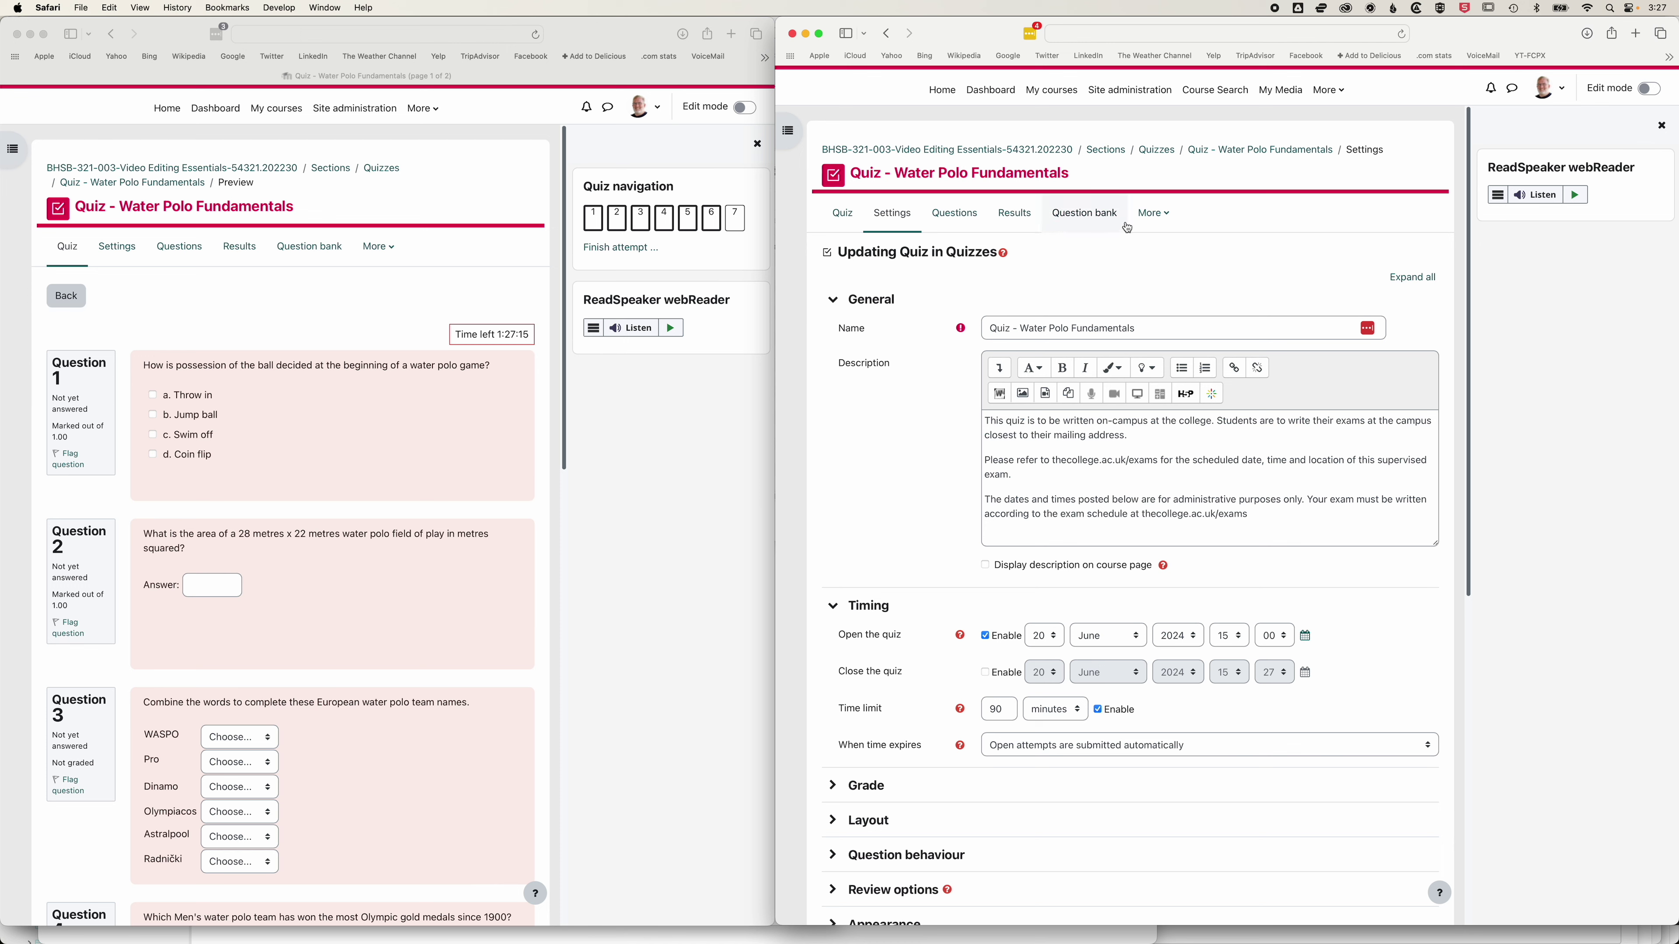
click(1153, 222)
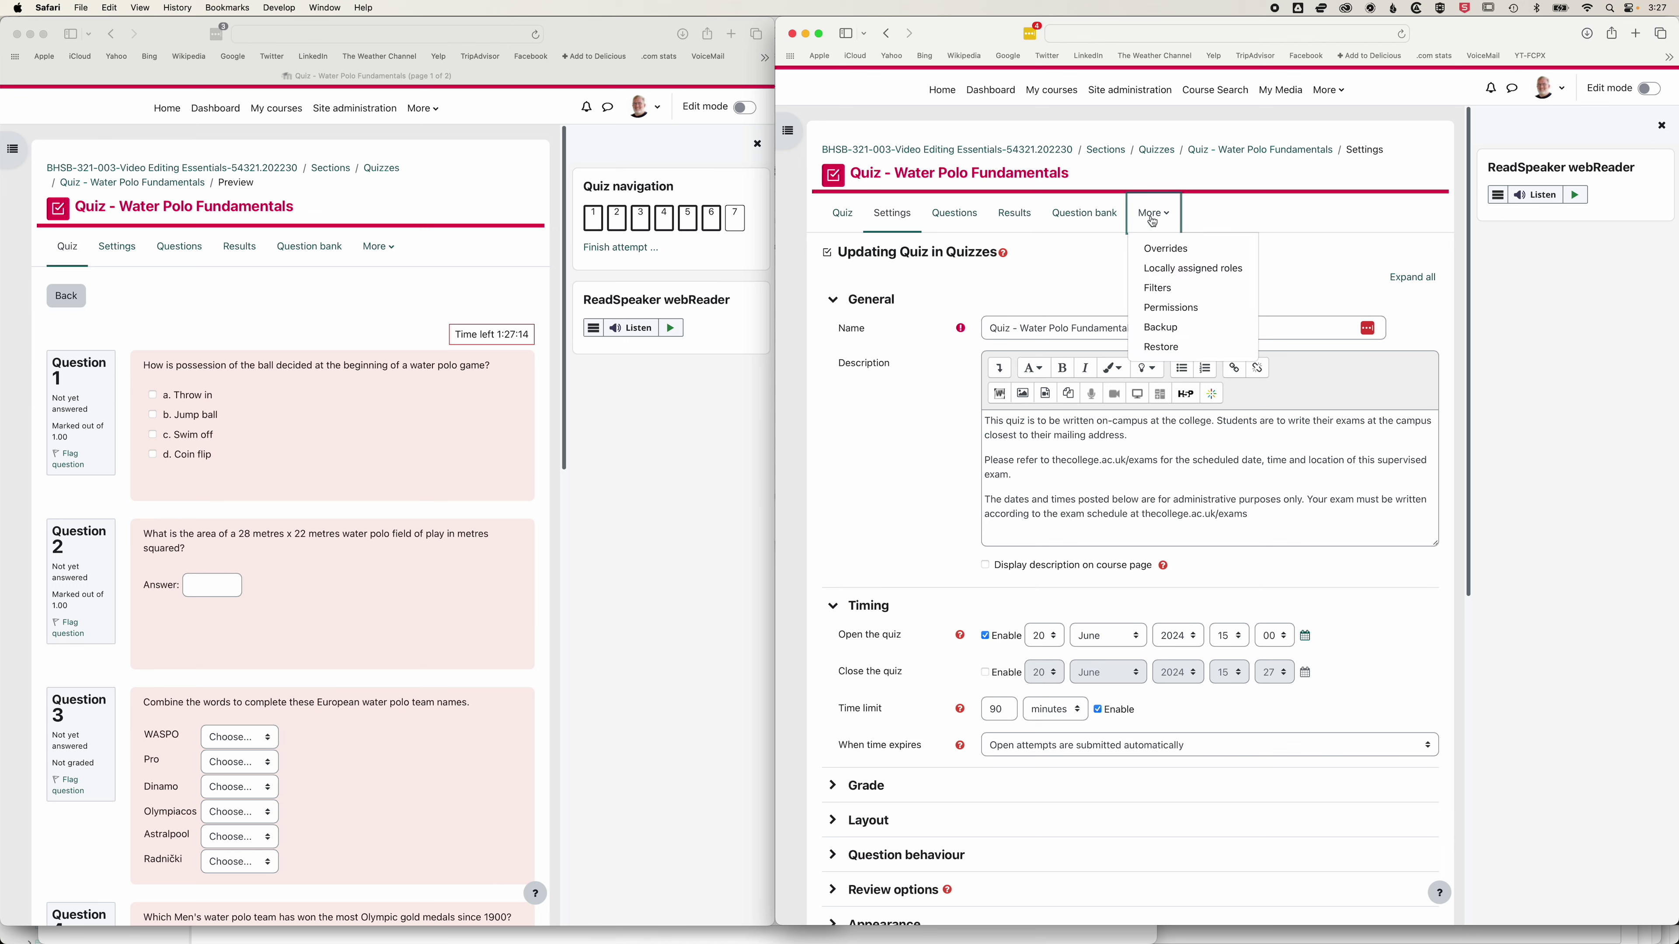
Go to Overrides and start a user override for the searched-for student.
click(1166, 251)
click(989, 263)
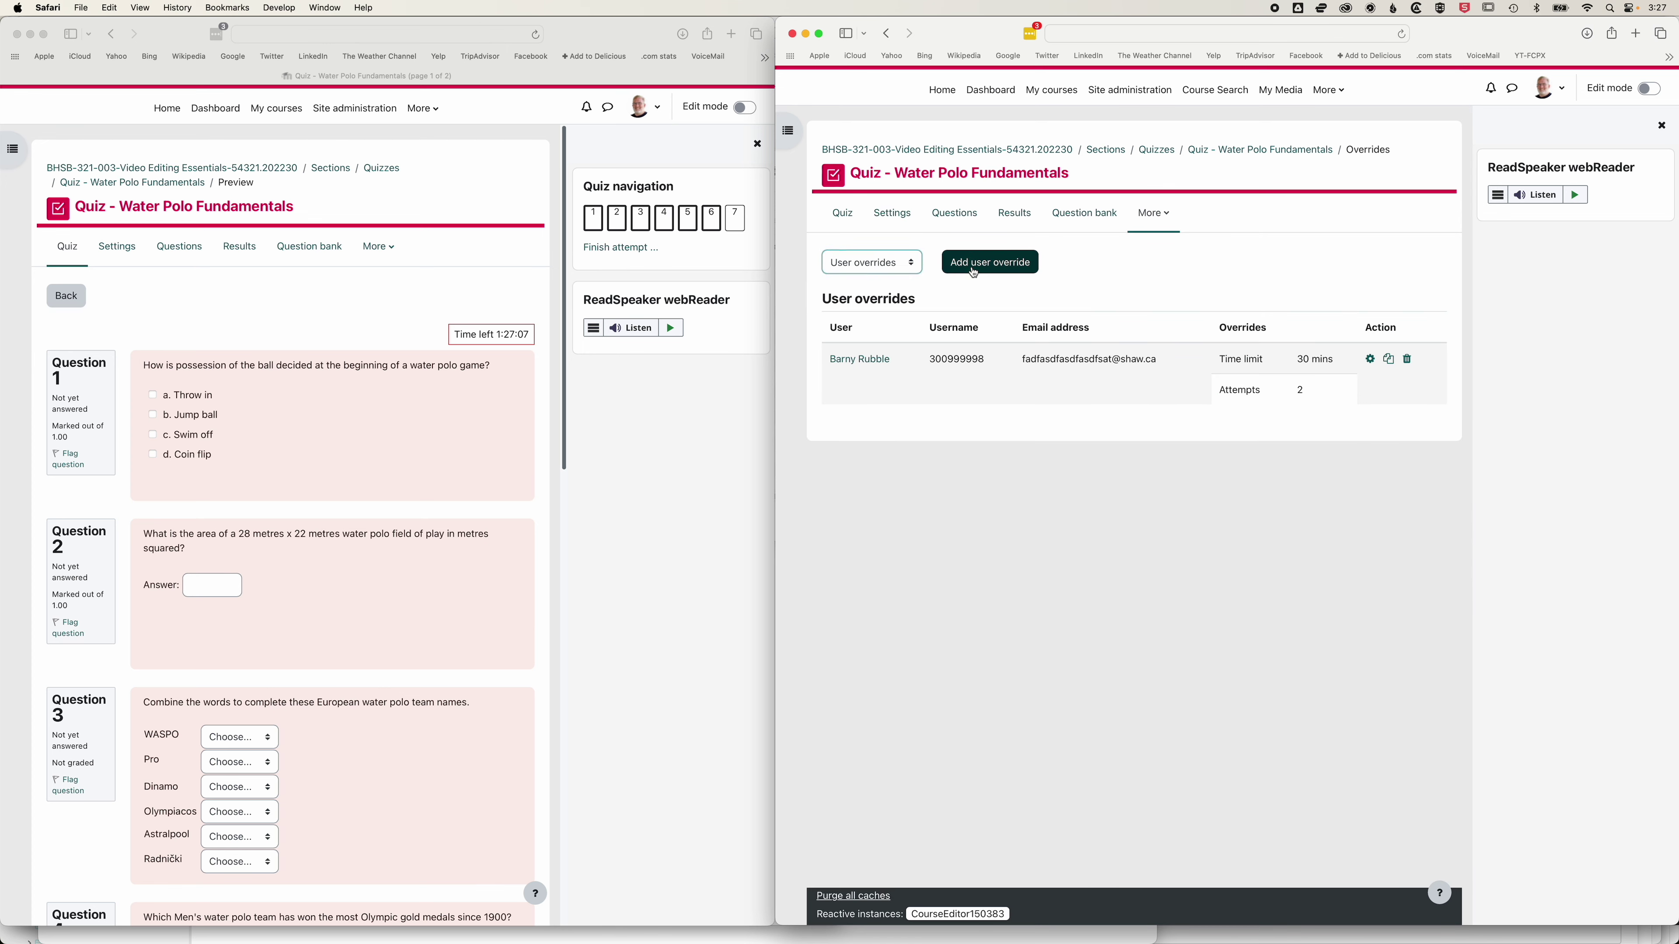
click(1051, 336)
text(bha)
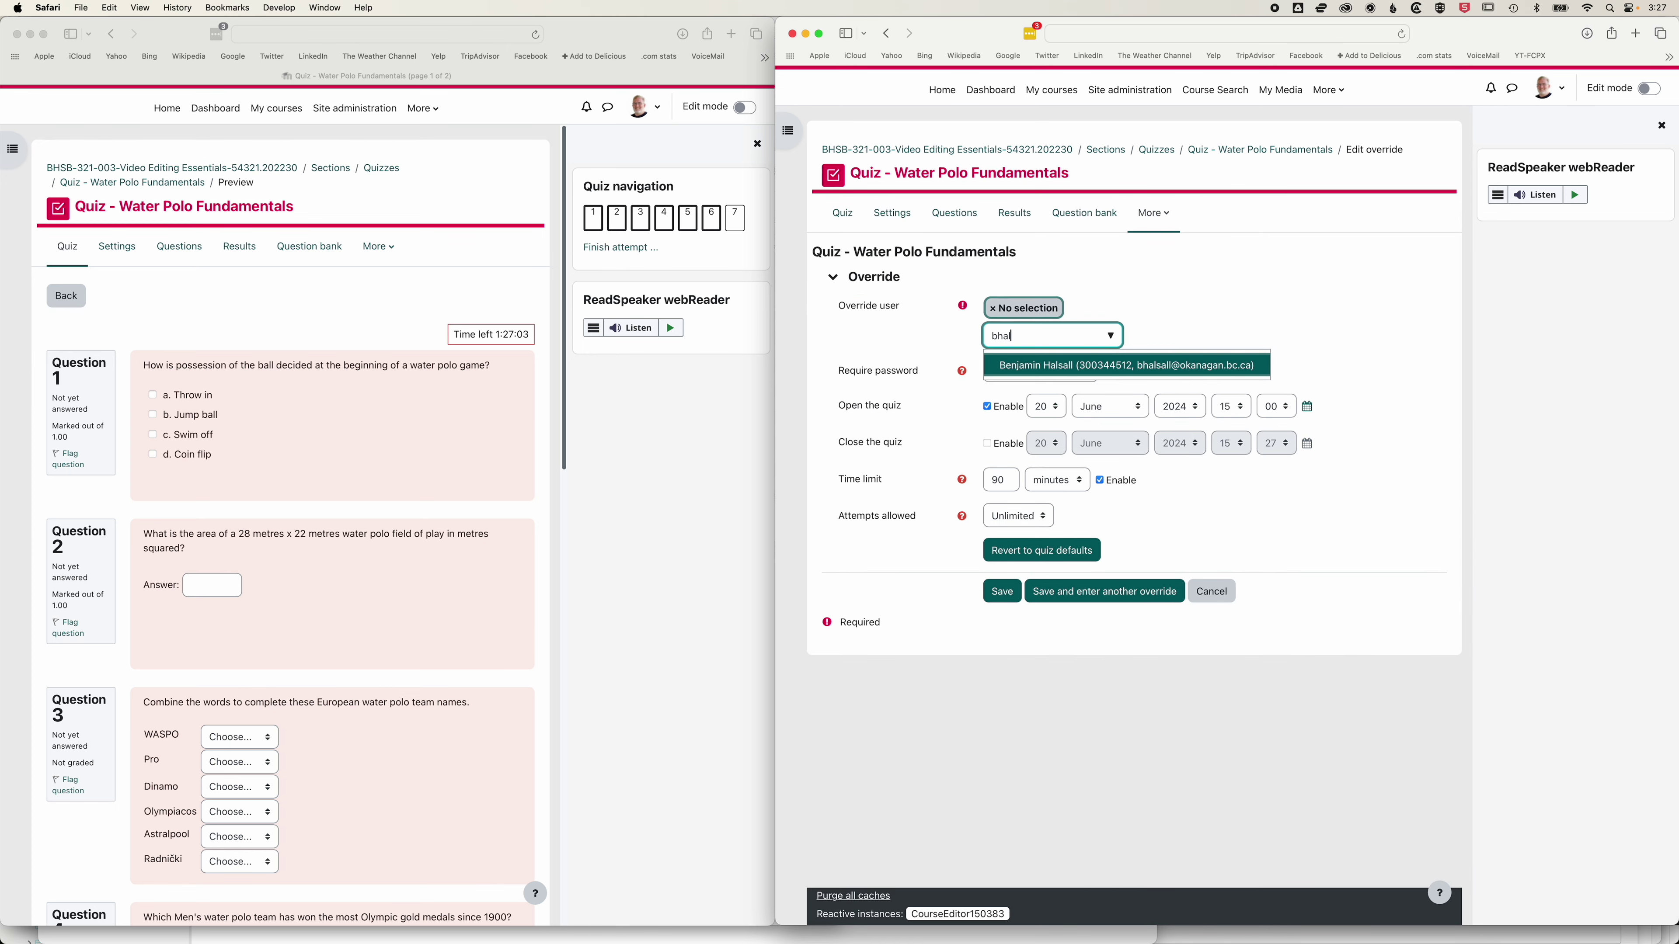
text(l)
key(Return)
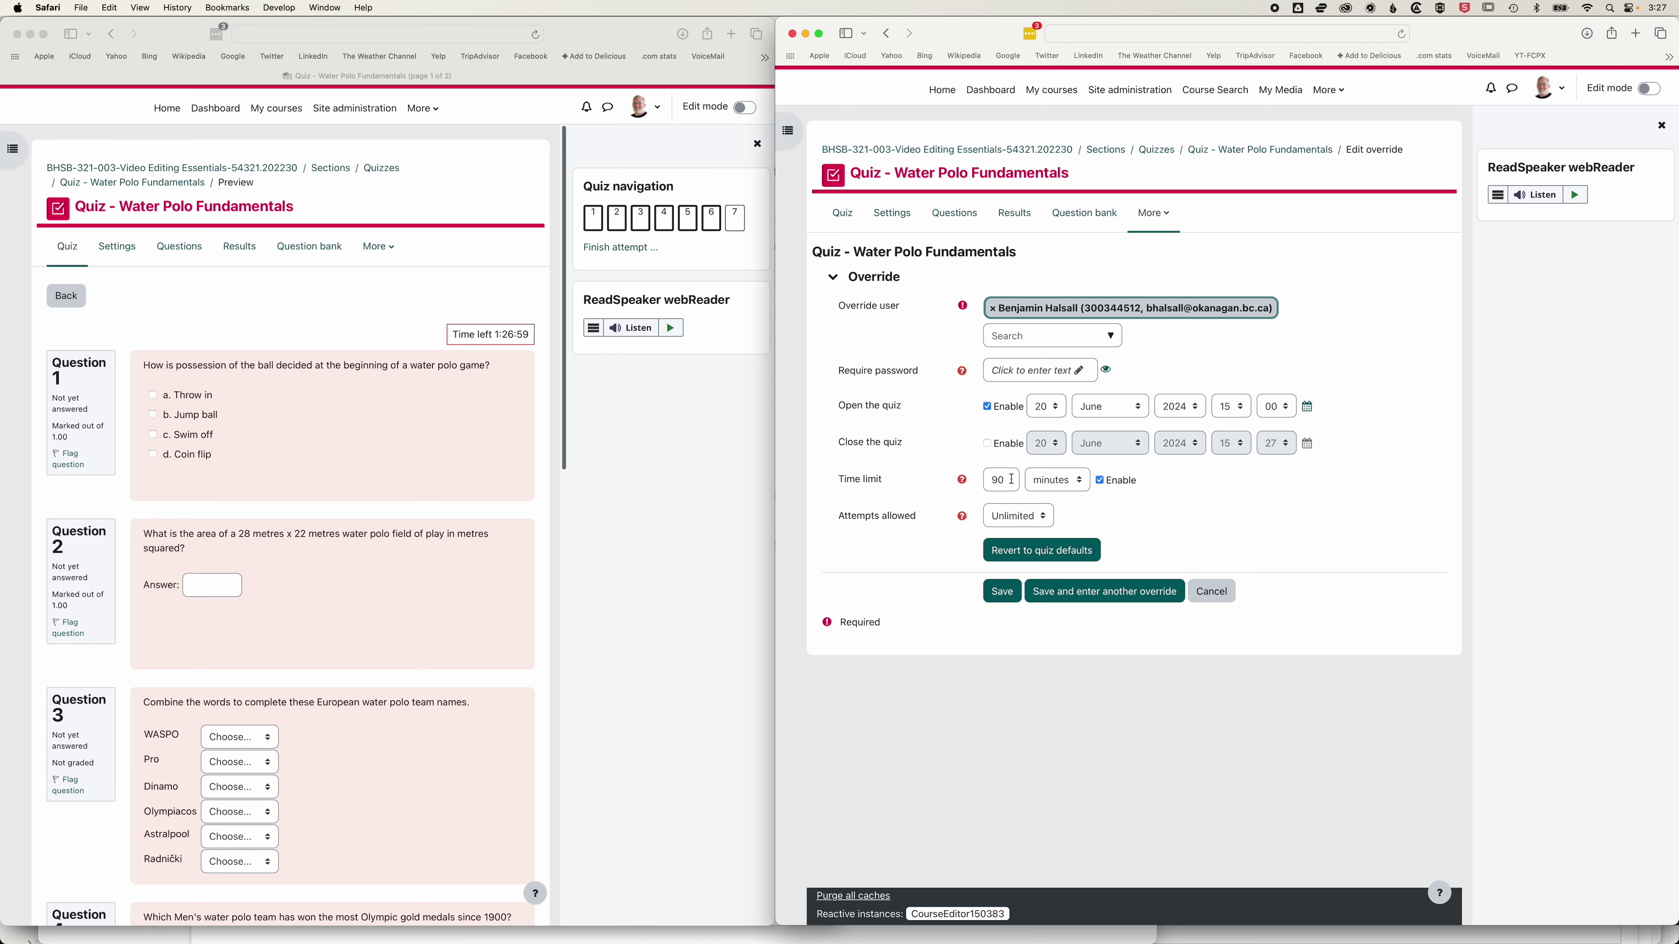
Set the override's time limit to 2 hours and save it.
key(Tab)
key(space)
key(Up)
key(Return)
double_click(1003, 482)
text(2)
click(1200, 510)
click(1002, 591)
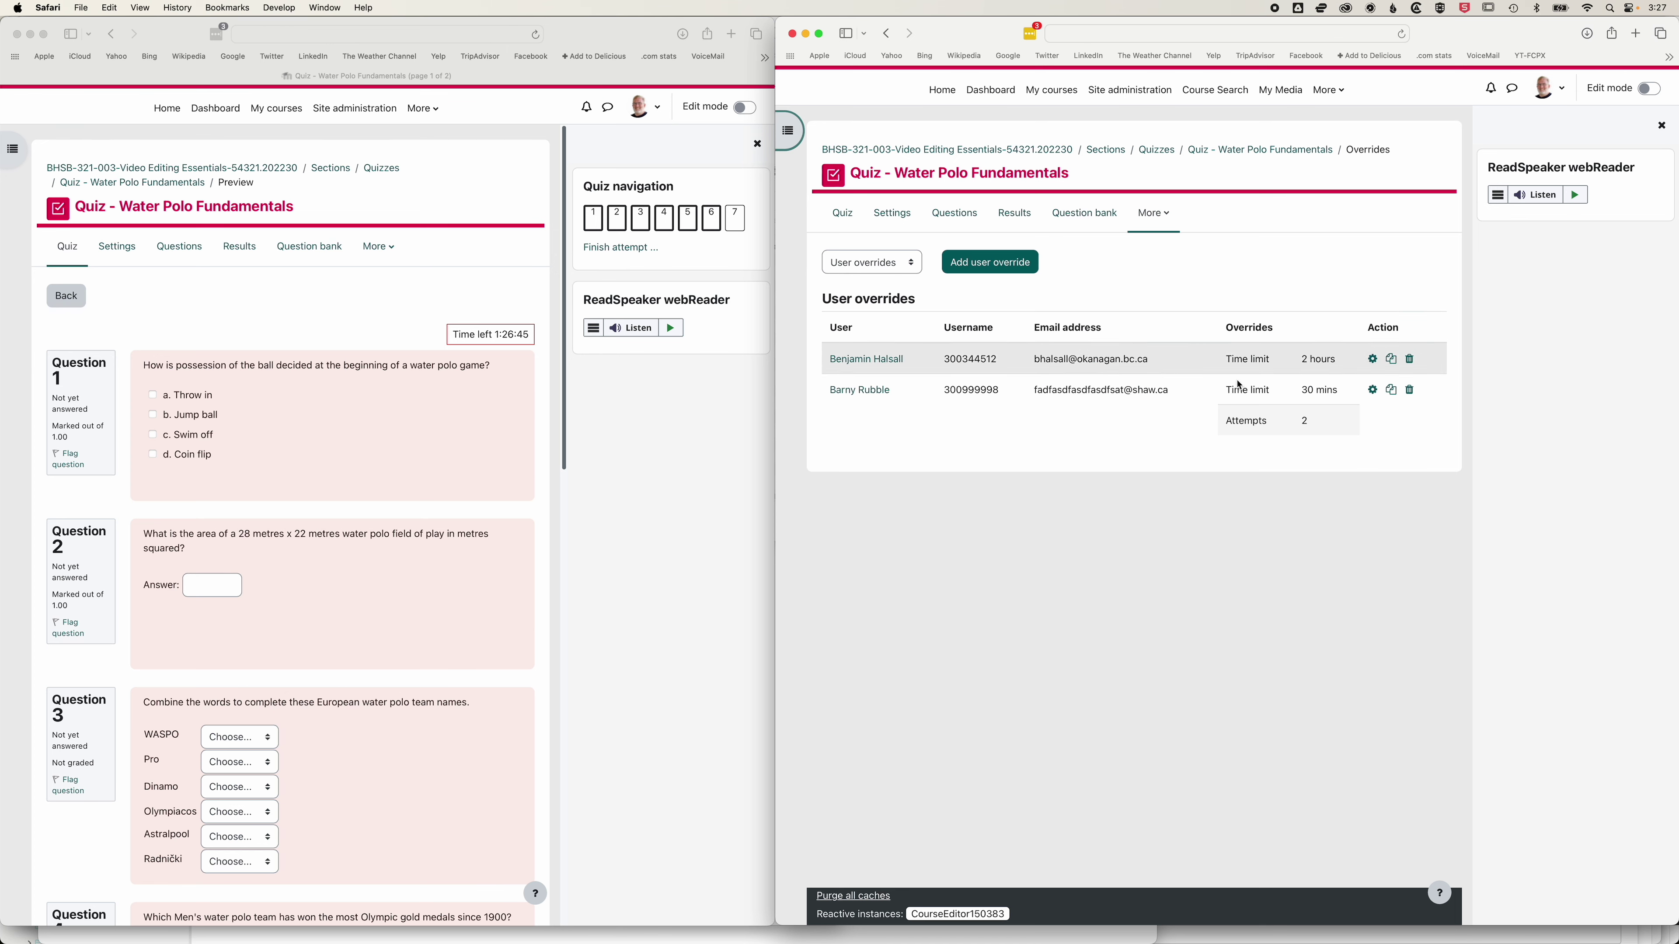
Reopen question 7 so the timer shows 1:56:31, then open the quiz Settings tab.
click(737, 224)
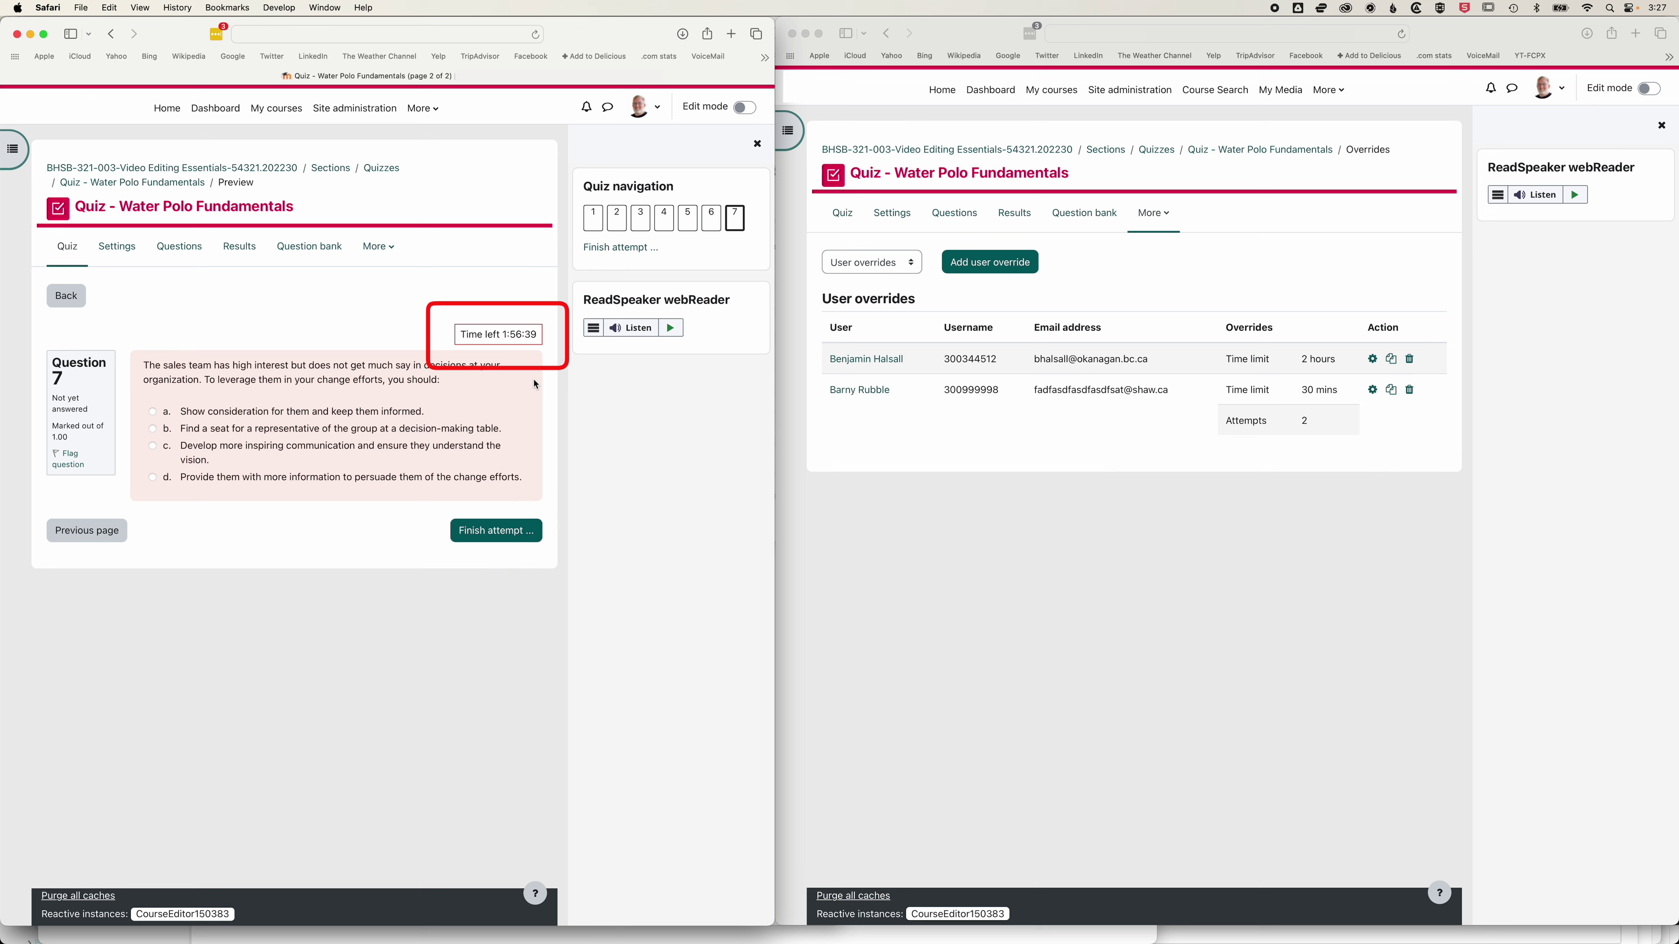
click(901, 216)
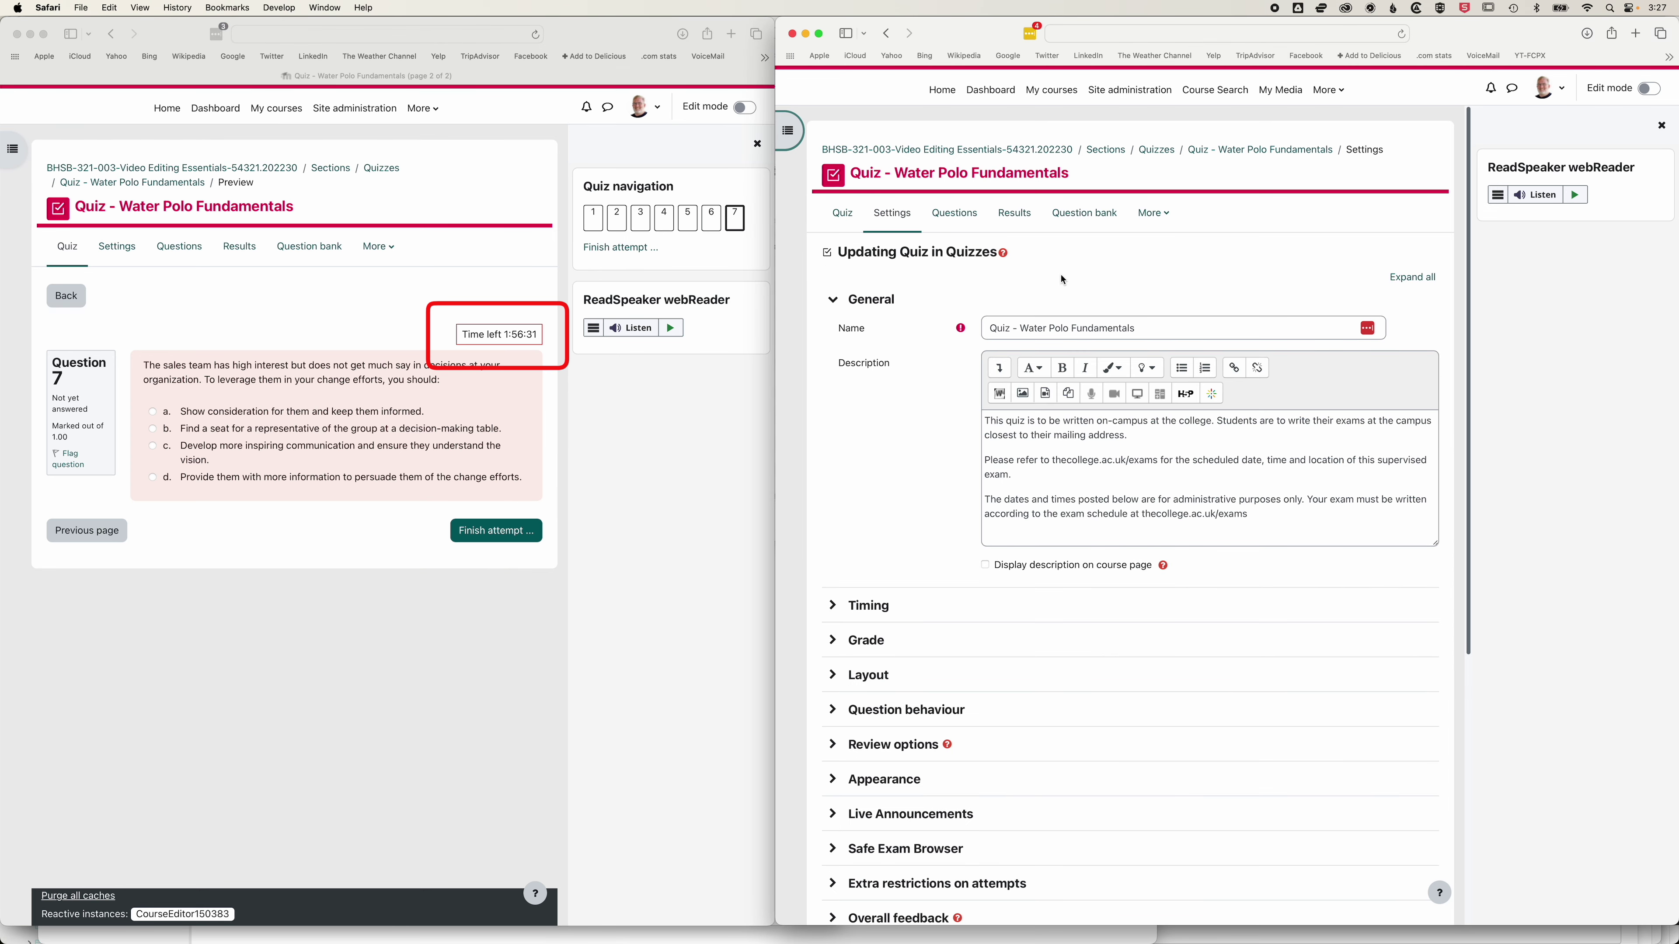